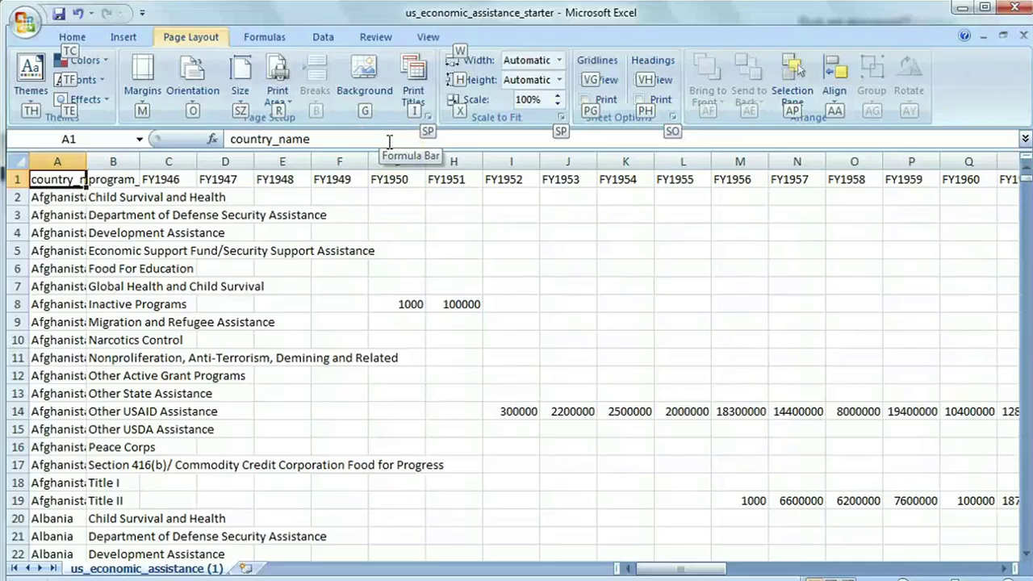
Bring the us_economic_assistance_starter workbook forward and show its ribbon key tips (Alt+P)
key(alt+p)
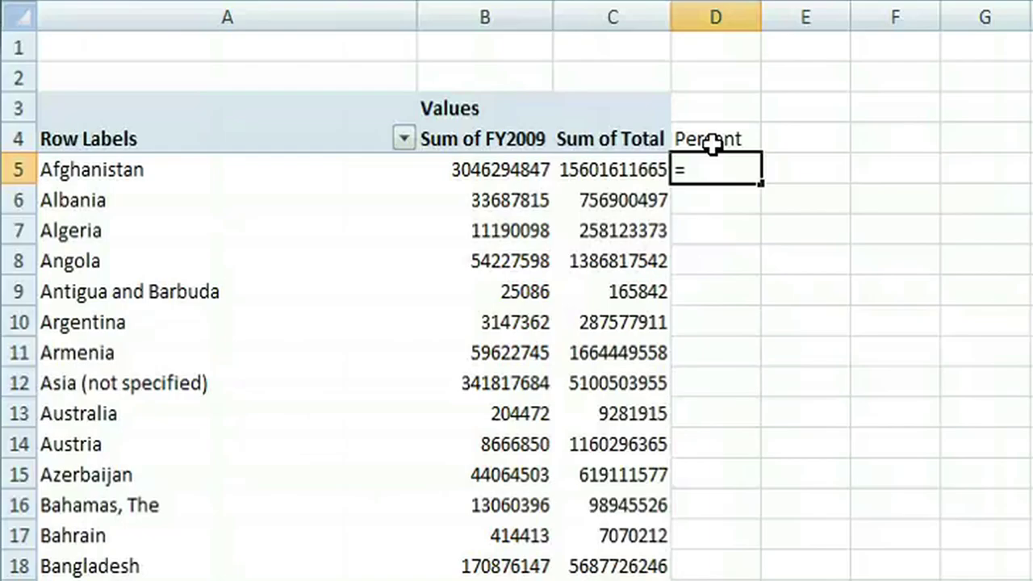
text(B5/)
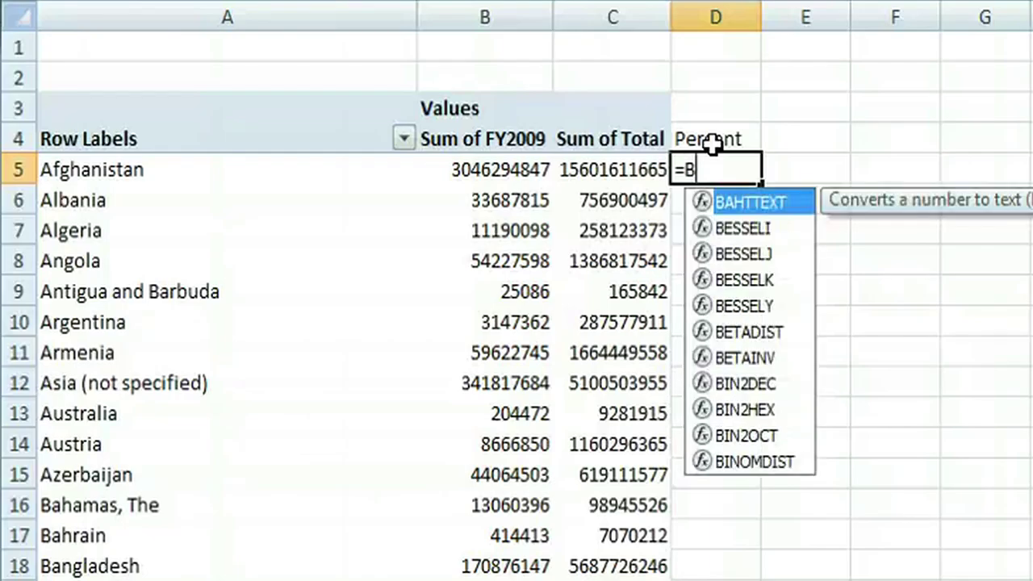
text(C)
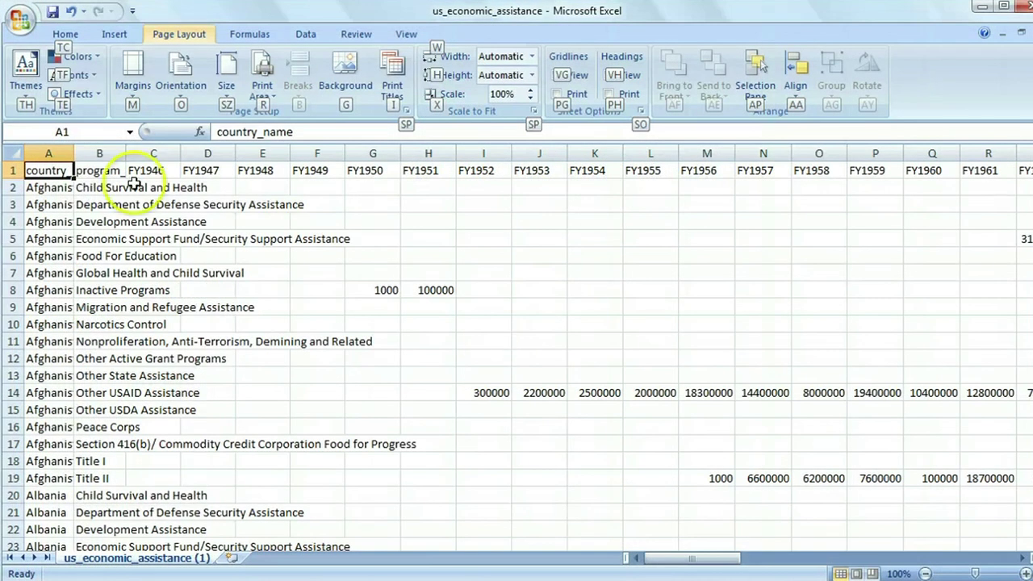
AutoFit columns A and B to the country and program names
key(Escape)
double_click(74, 154)
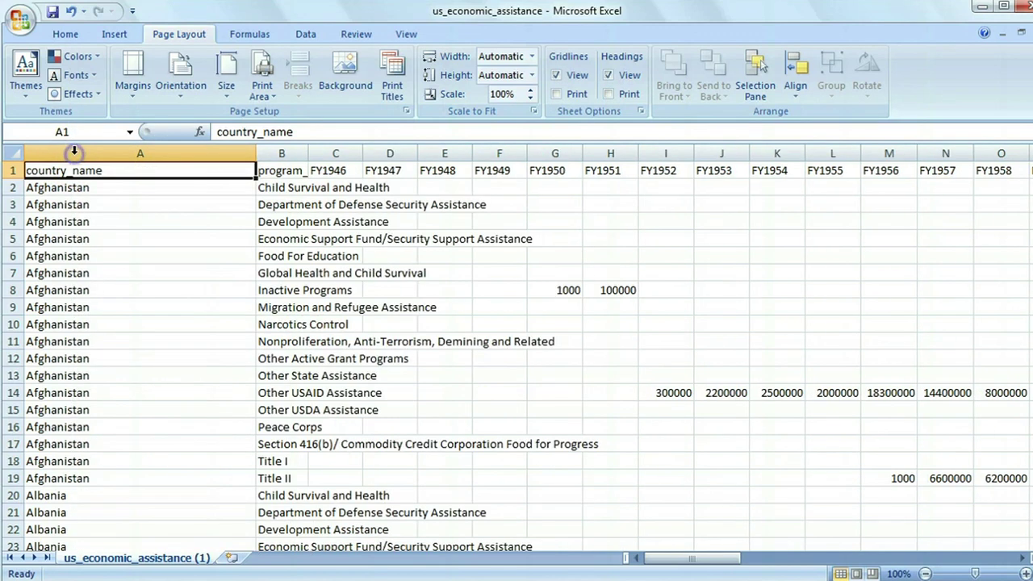
double_click(307, 153)
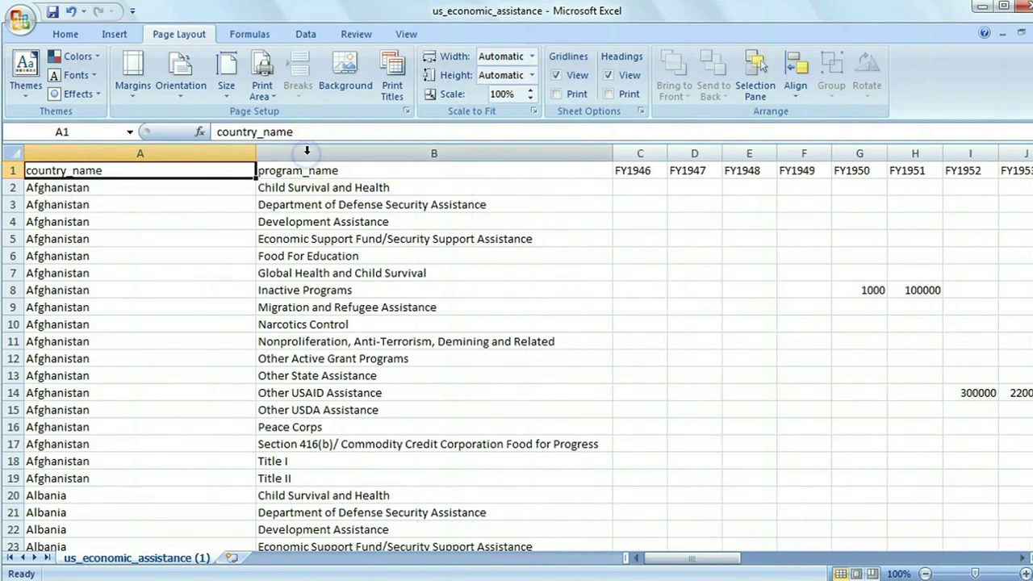
Insert a blank, narrowed column C before the FY1946 figures
click(642, 153)
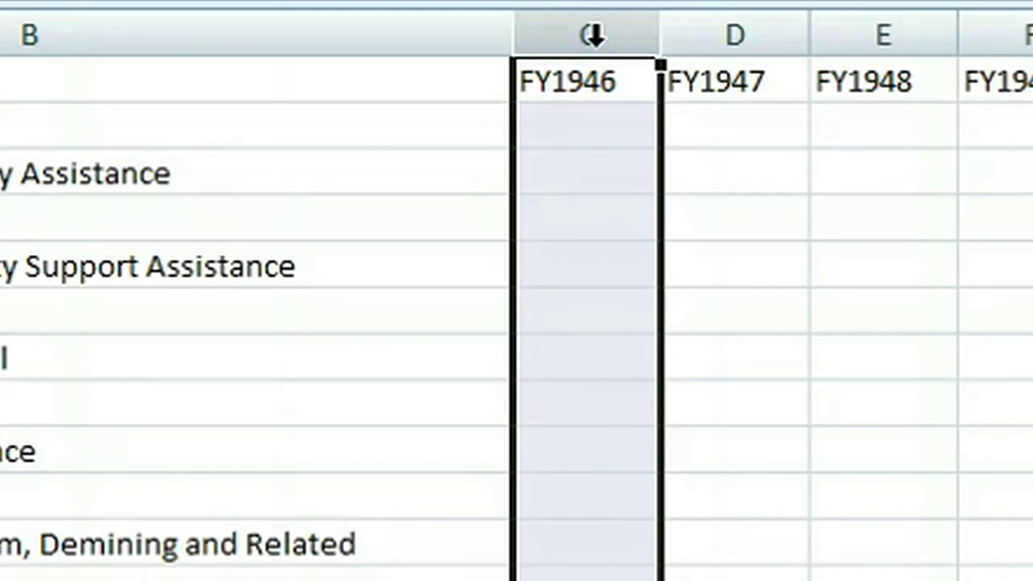
right_click(593, 34)
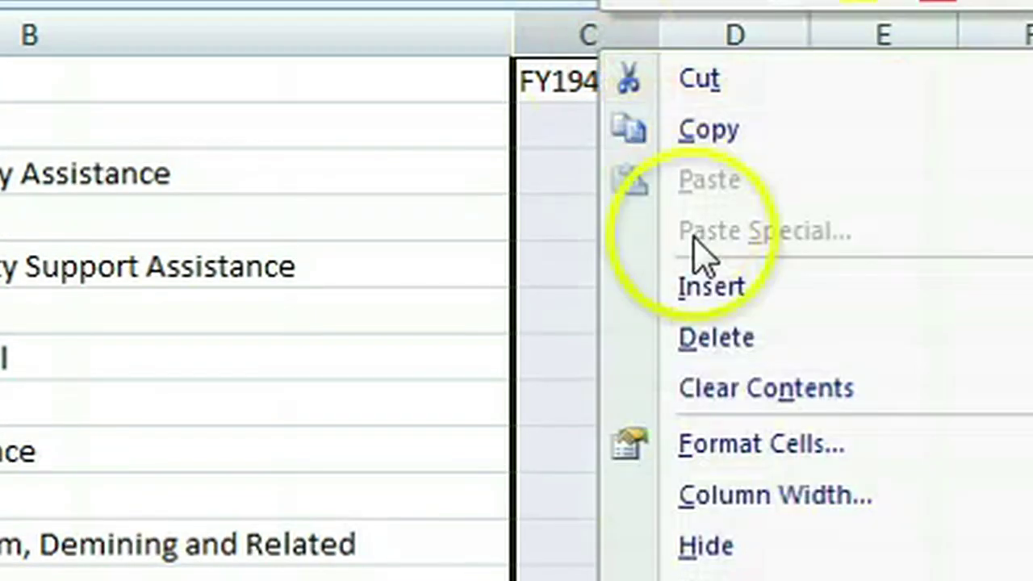
click(717, 284)
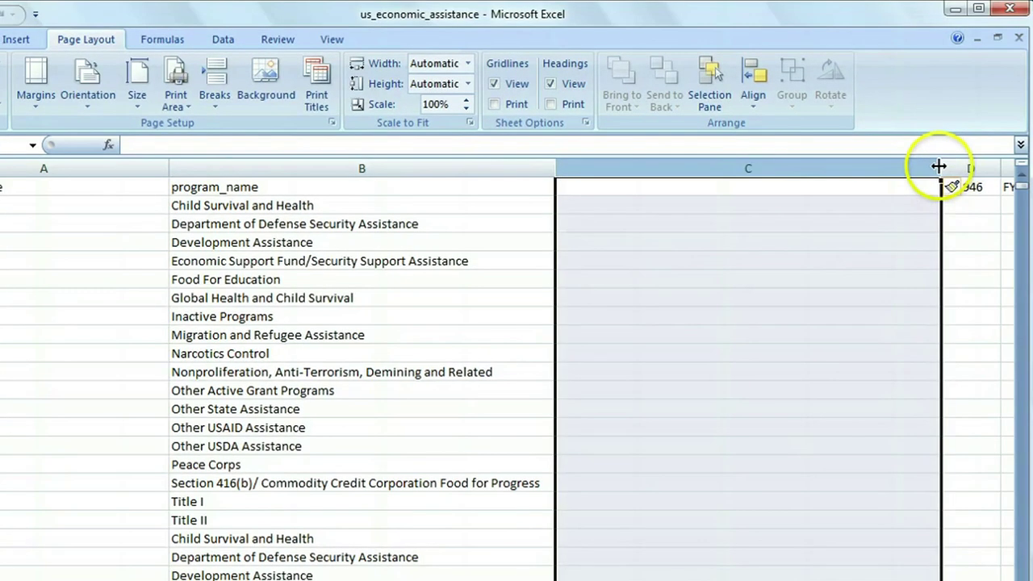
drag(939, 166, 647, 190)
Enter the header 'Total' in cell C1
click(668, 203)
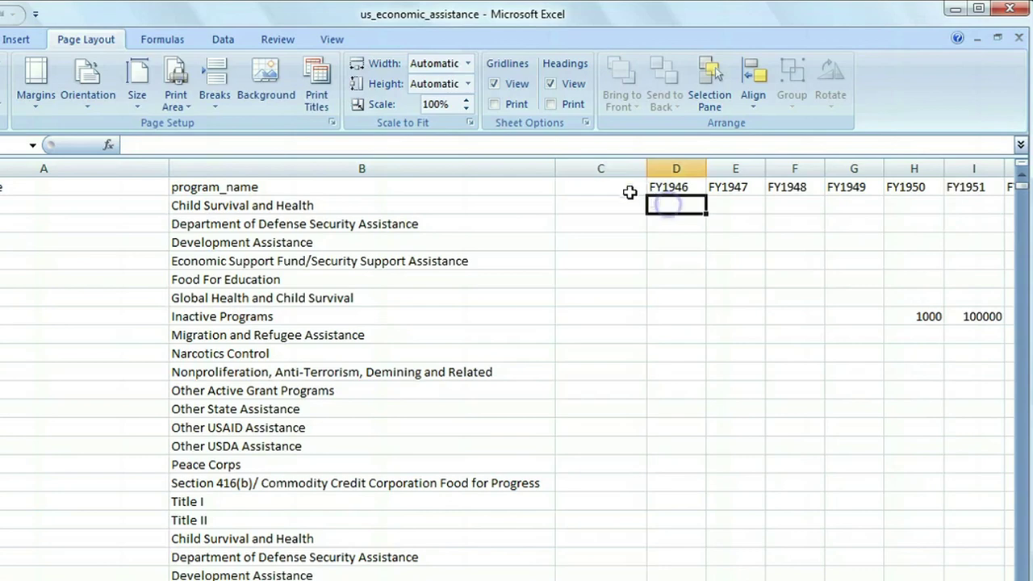
click(626, 189)
text(Total)
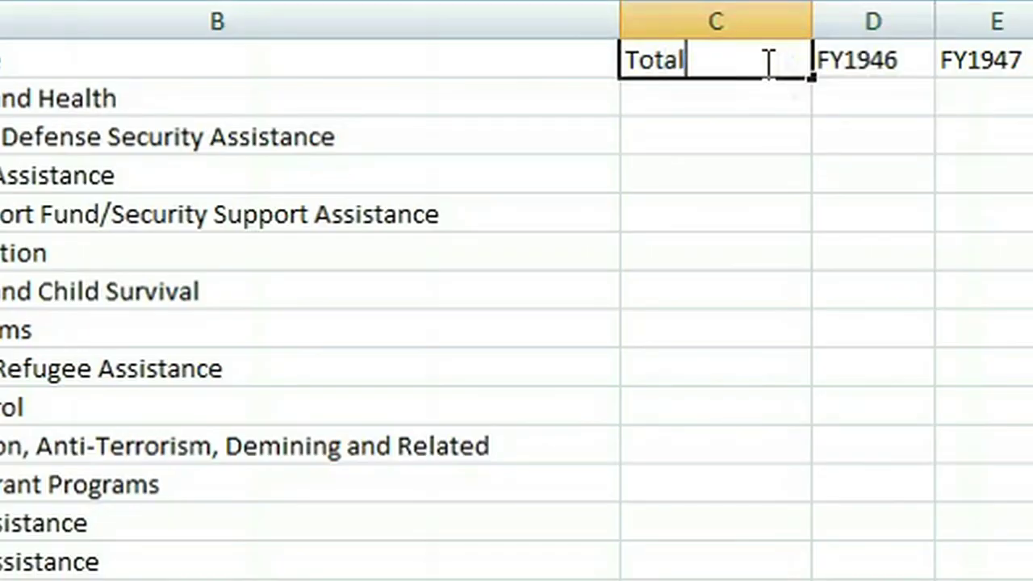
key(Return)
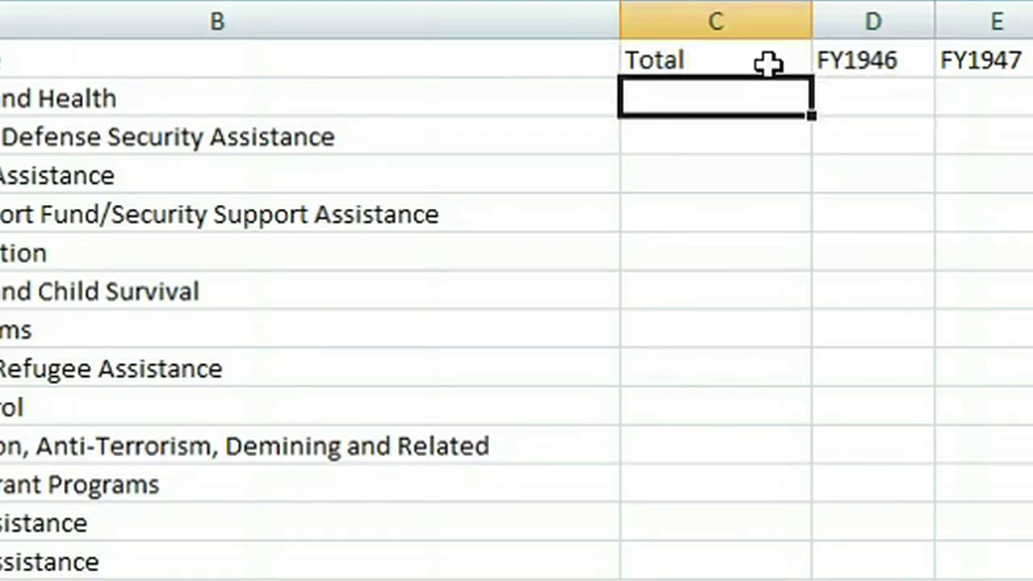
Enter =SUM(D2:BP2) in C2, giving 256111019 for the first program row
double_click(761, 97)
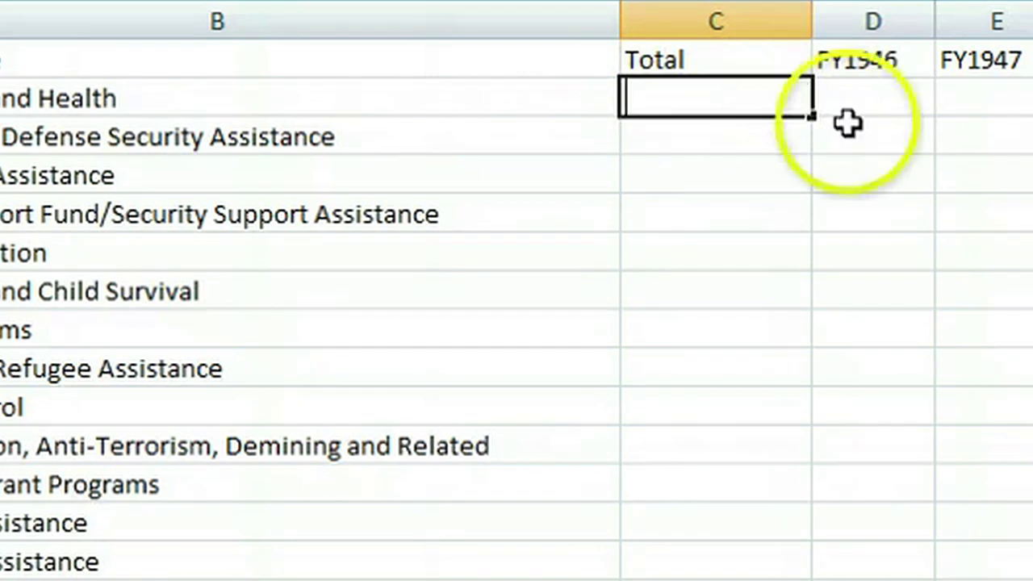
text(=)
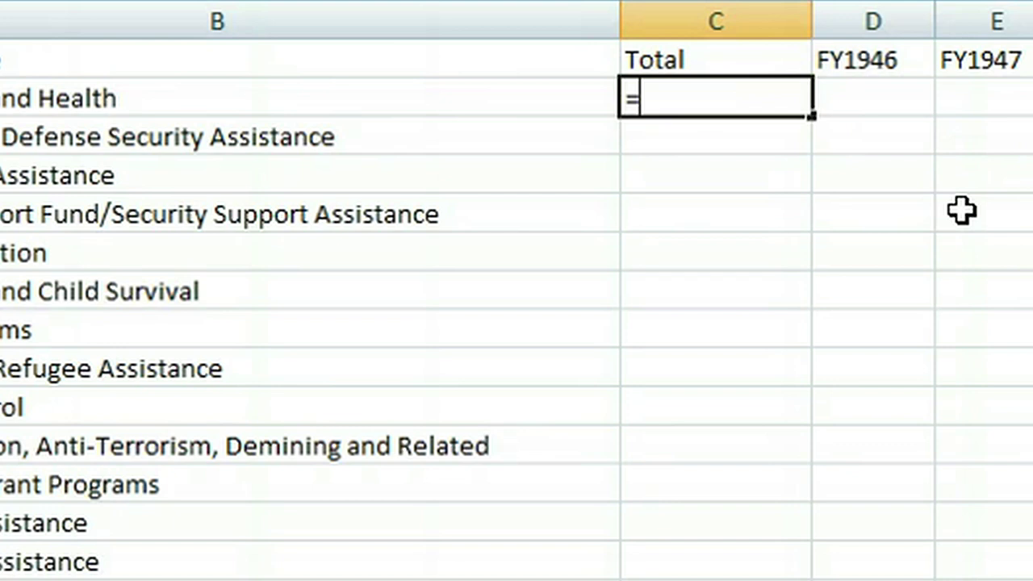
text(SU)
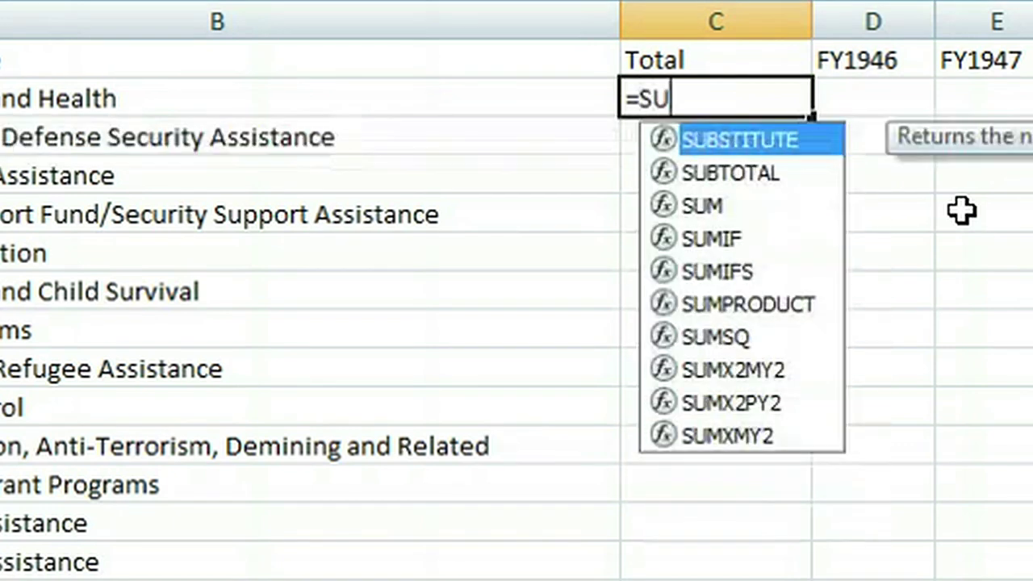
text(M)
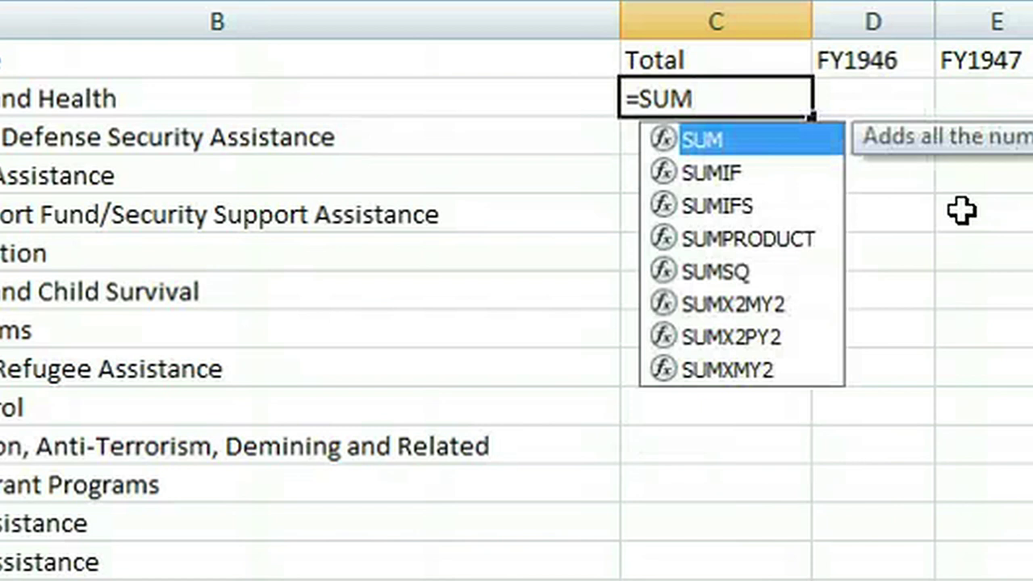
text(()
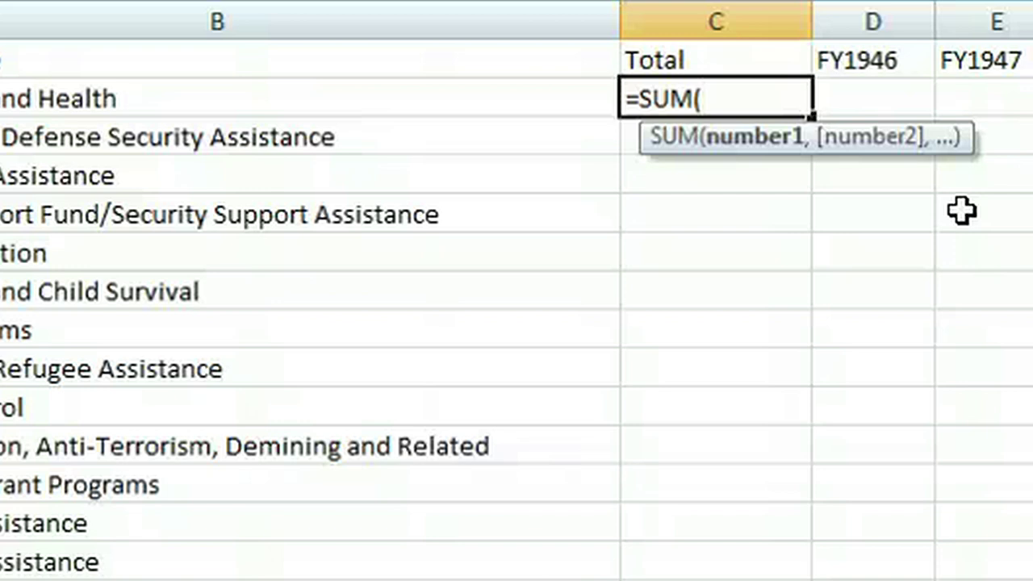
text(D)
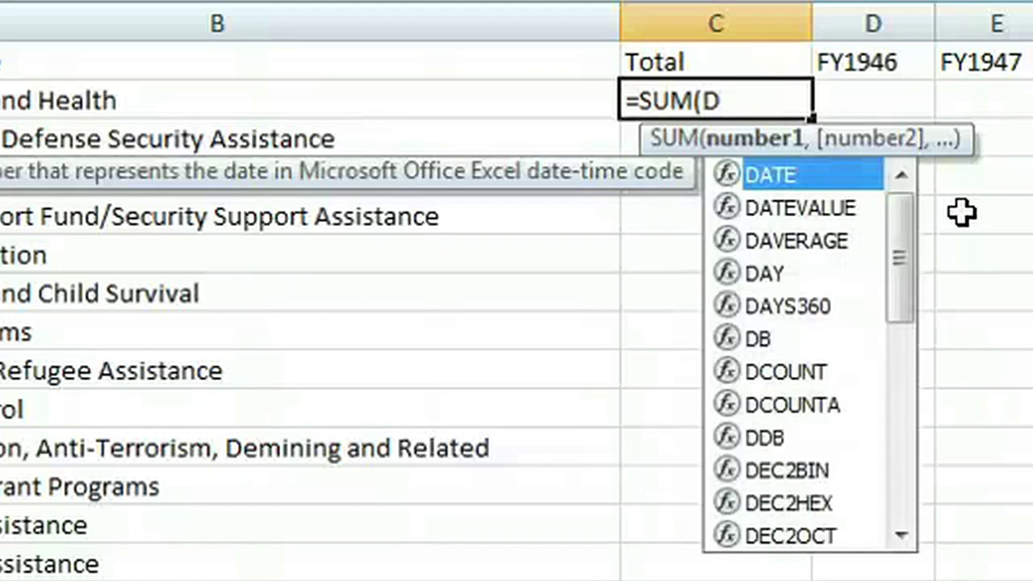
text(2:)
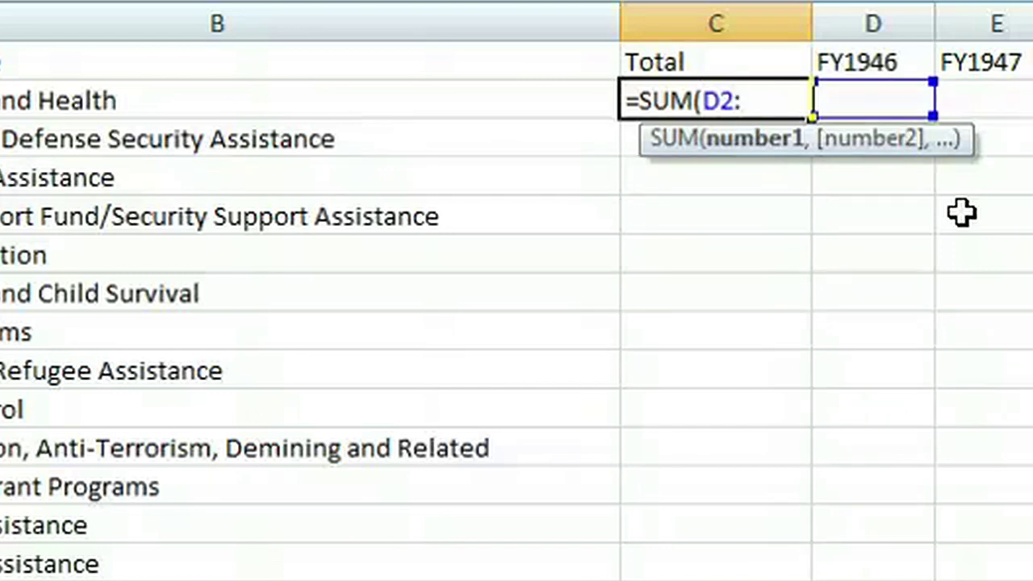
text(BP2)
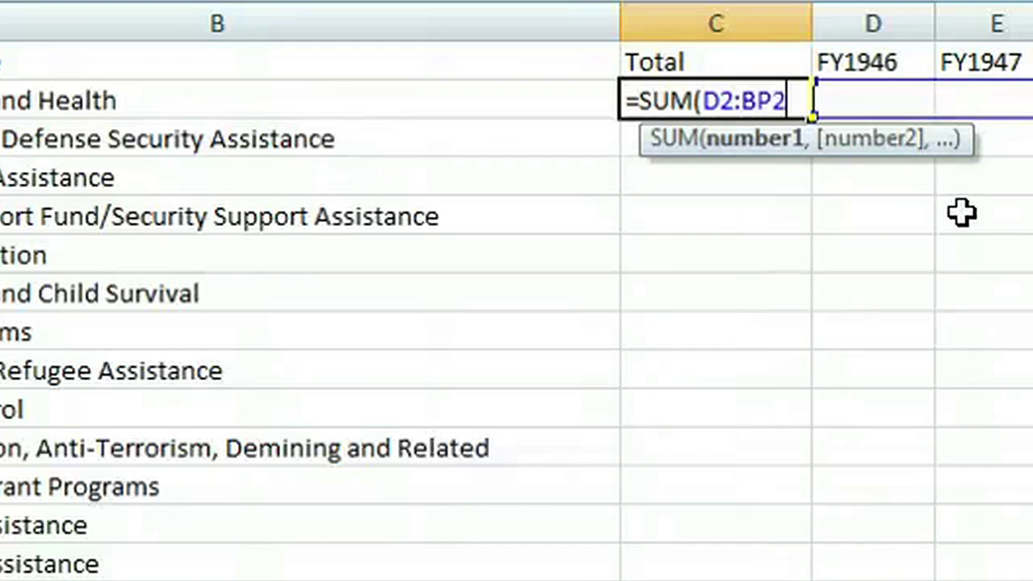
text())
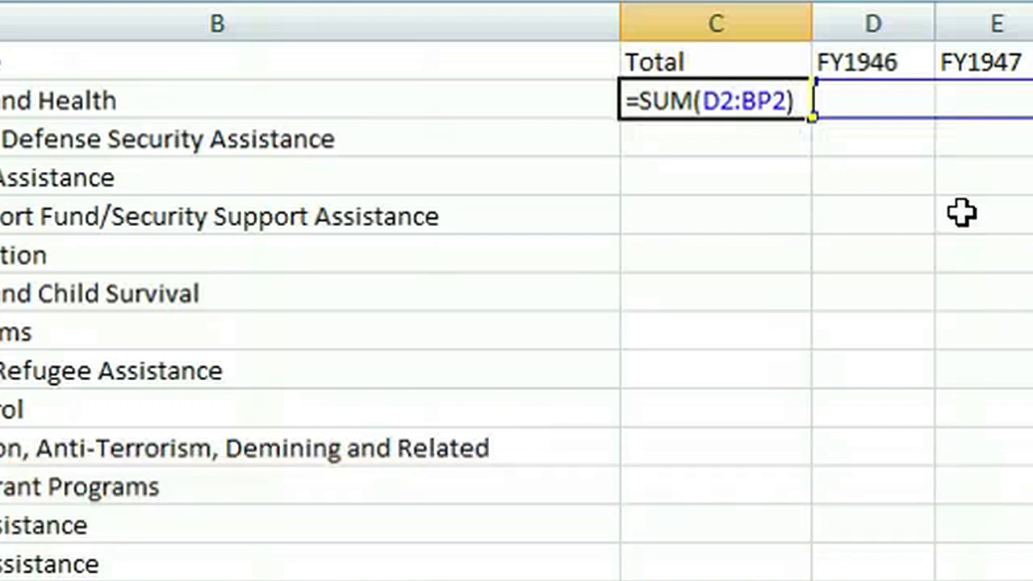
key(Return)
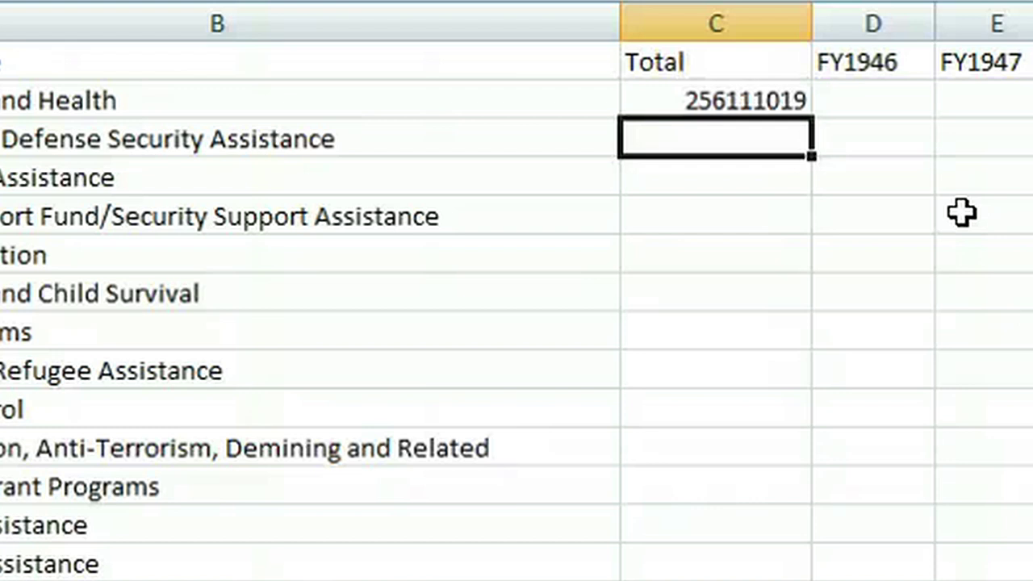
Fill the C2 SUM formula down the Total column for every program row
click(780, 103)
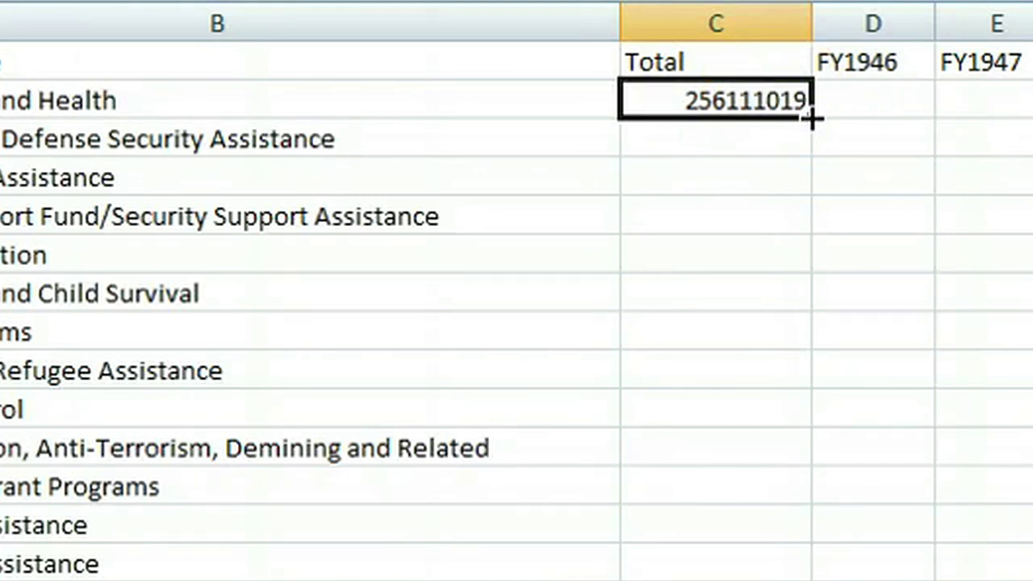
double_click(809, 116)
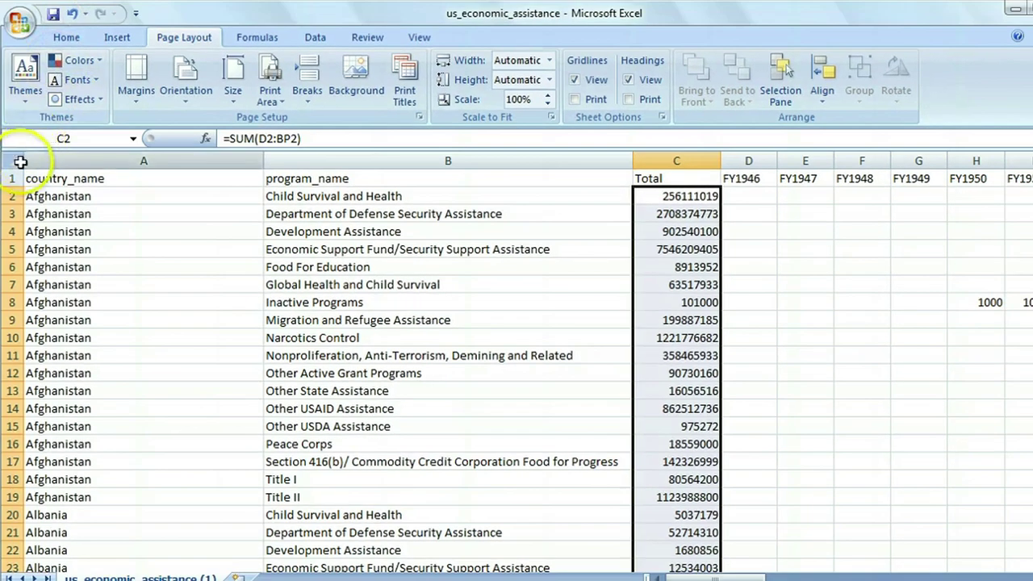
Insert a PivotTable of the whole sheet on a new worksheet, then return to the data sheet
click(20, 156)
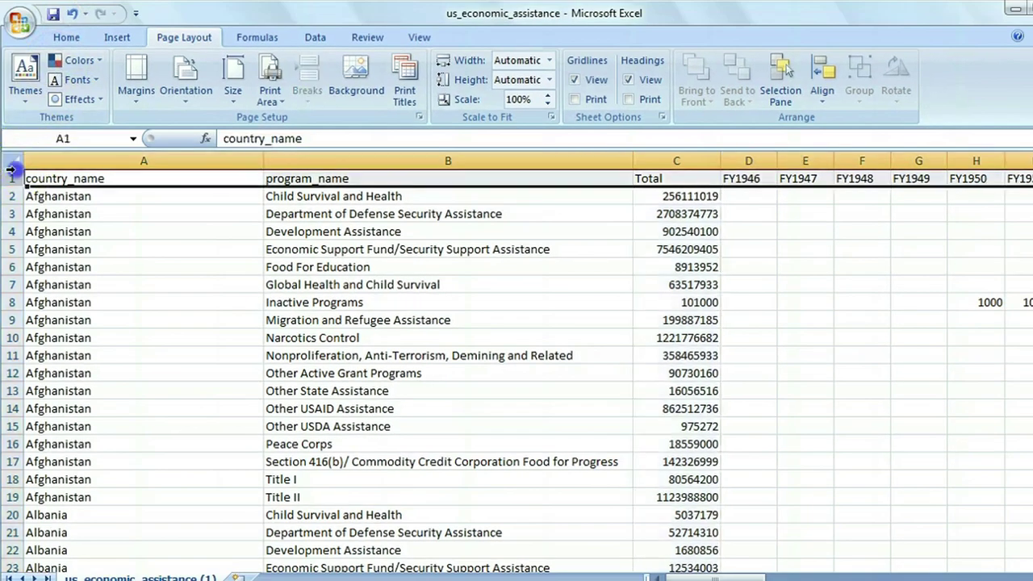
click(20, 156)
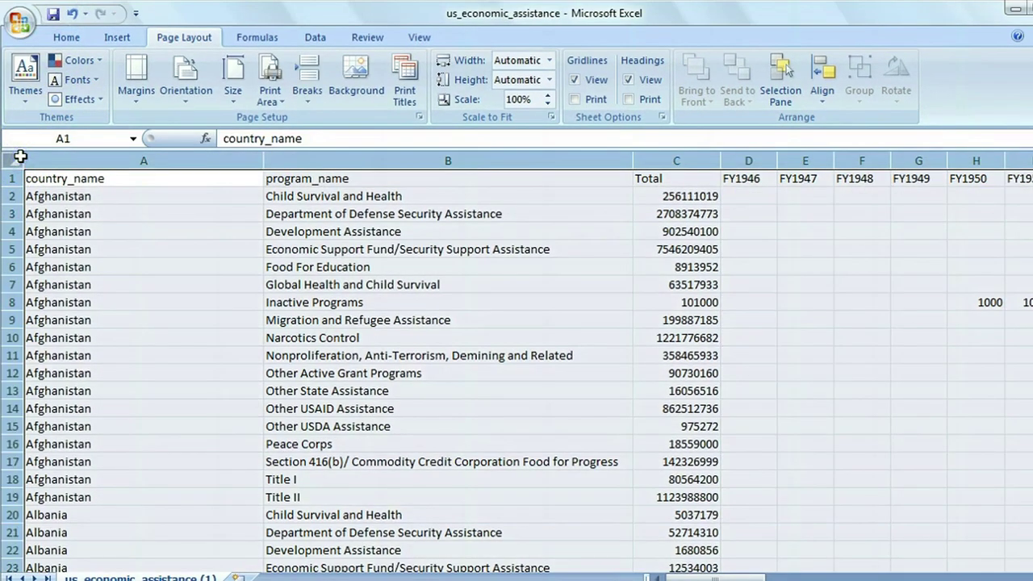
click(119, 37)
click(35, 74)
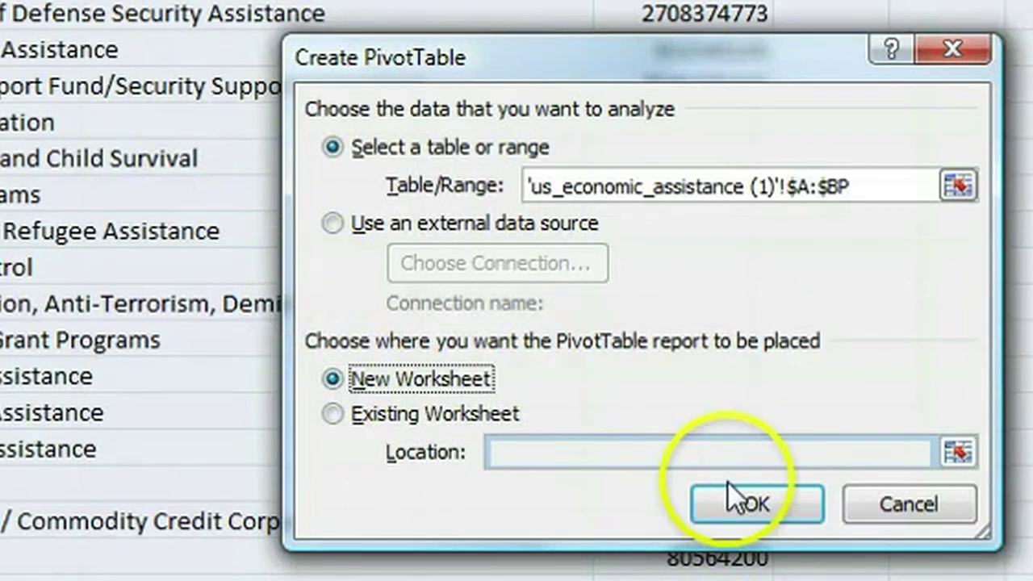
click(741, 497)
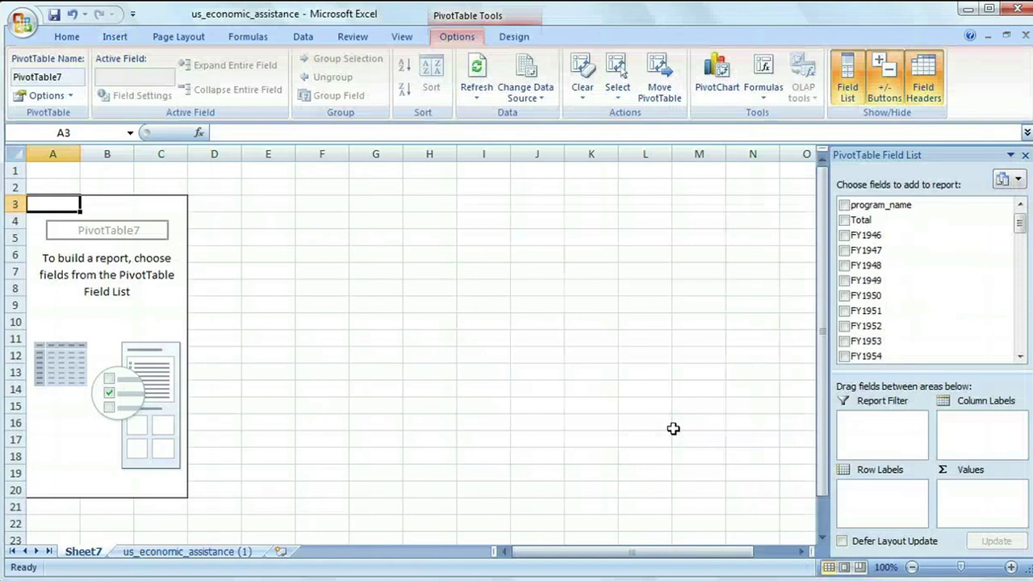
click(239, 555)
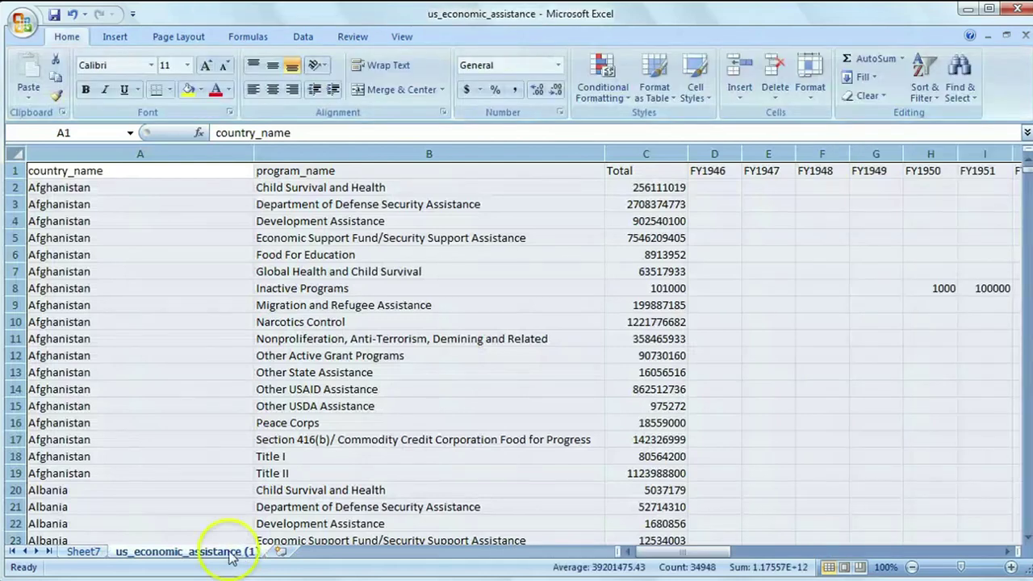
Select all cells and run the PivotTable Wizard on range $A:$BO, outputting to a new sheet
click(84, 552)
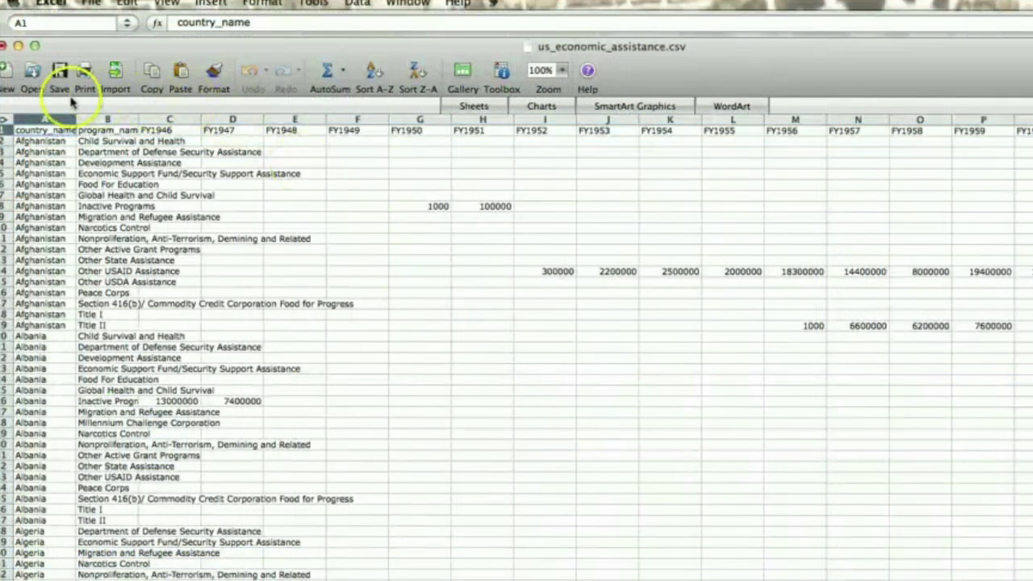
click(5, 119)
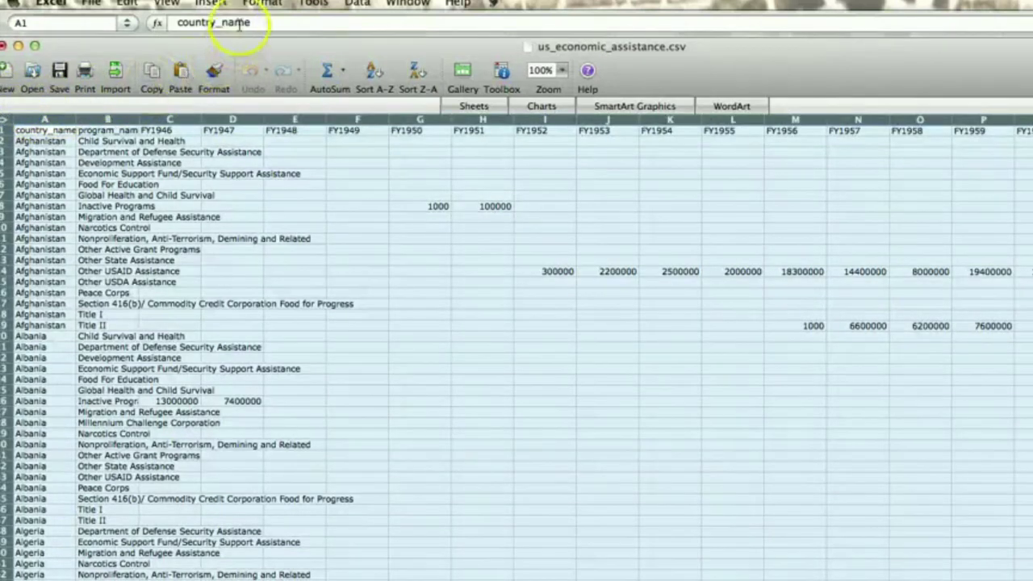
click(179, 4)
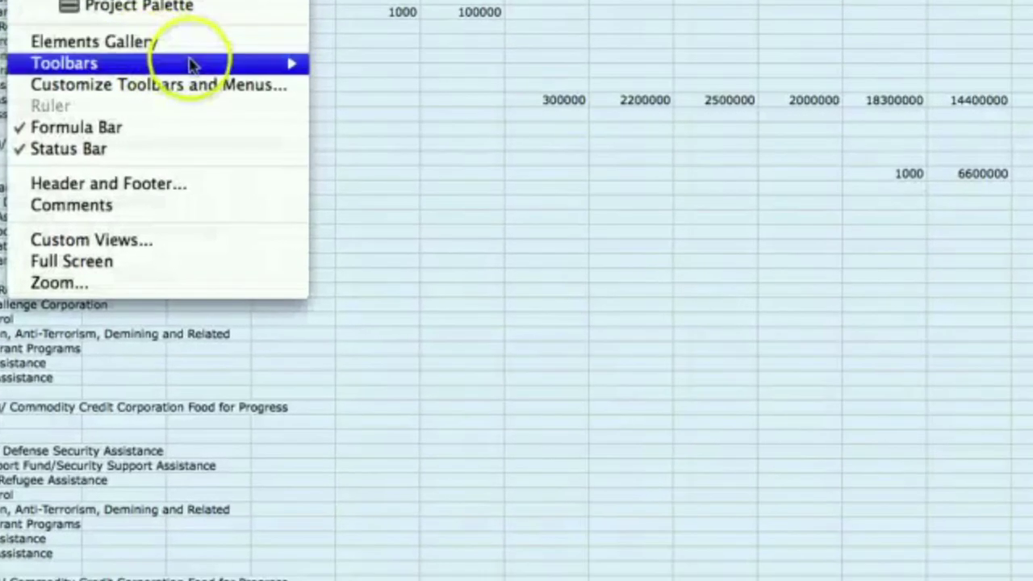
mouse_move(231, 64)
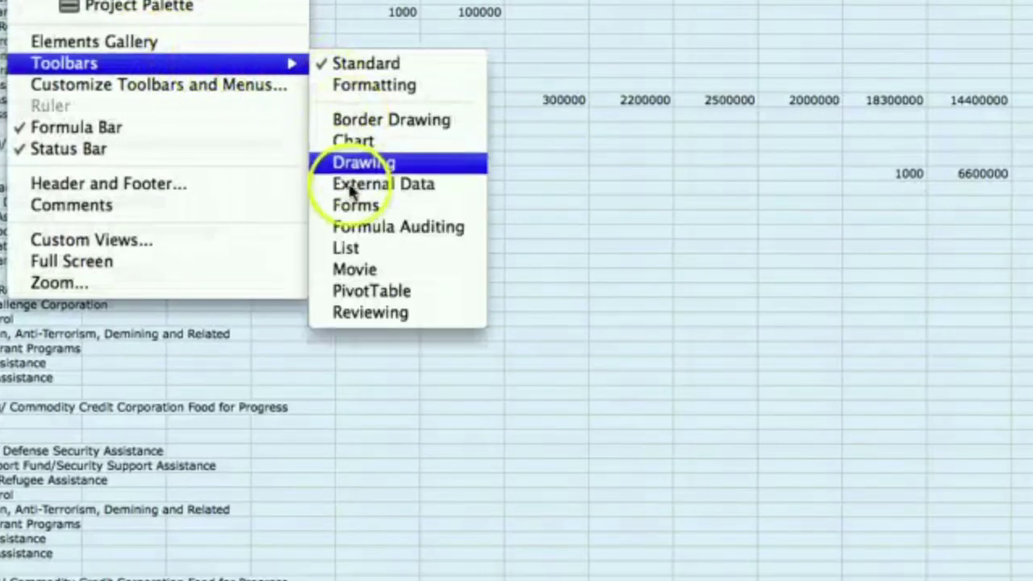
click(359, 288)
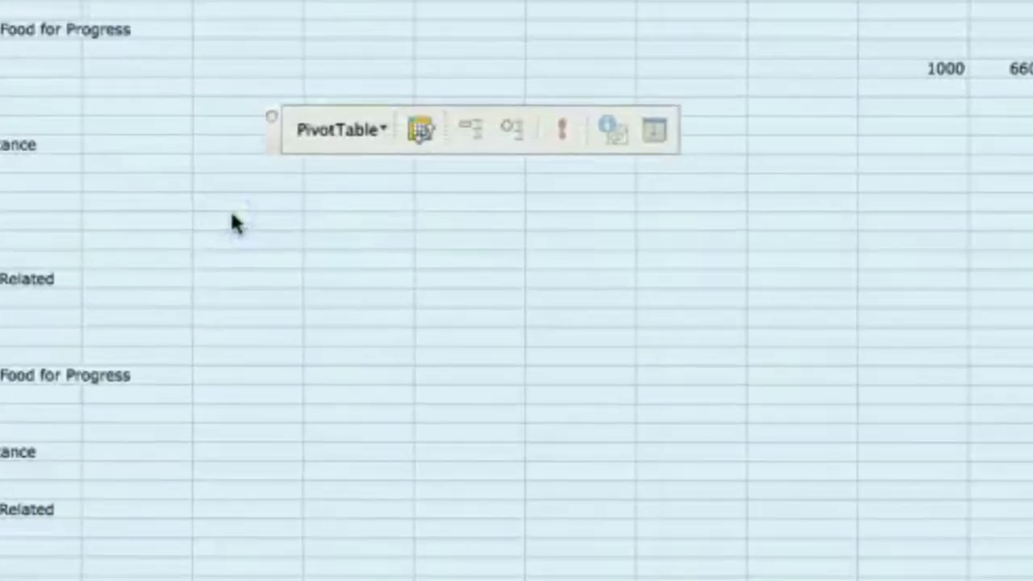
click(339, 129)
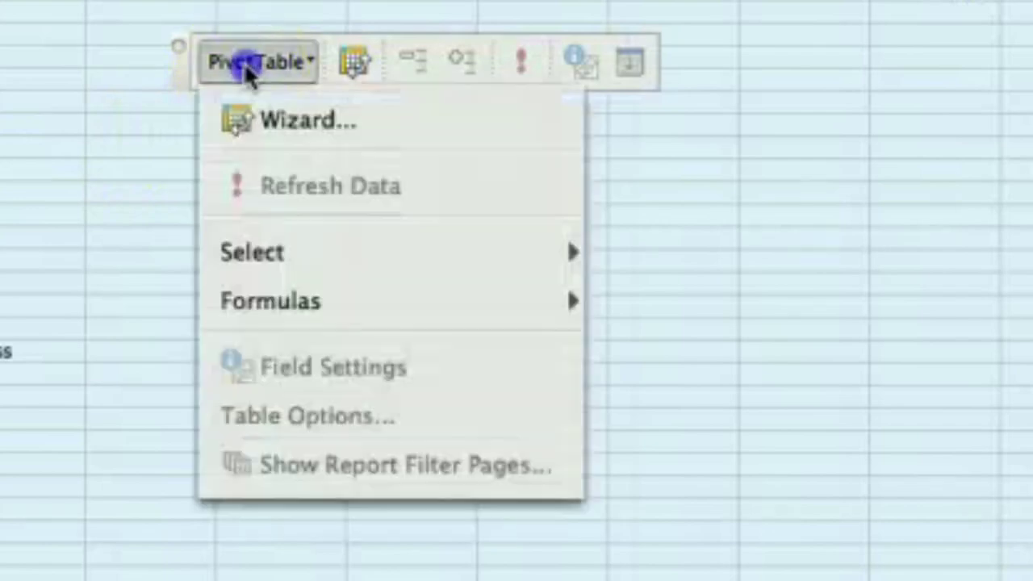
click(272, 125)
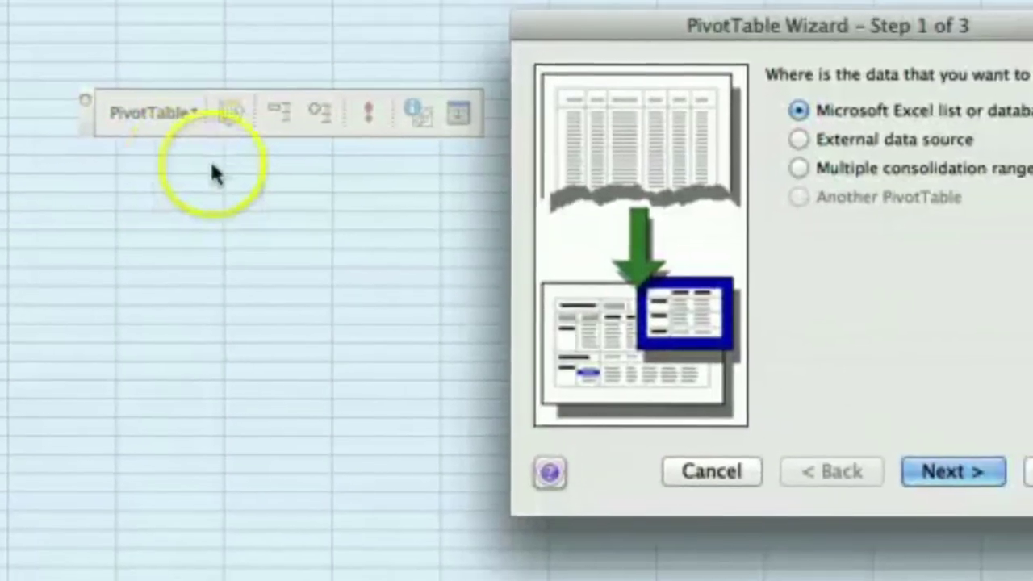
click(944, 481)
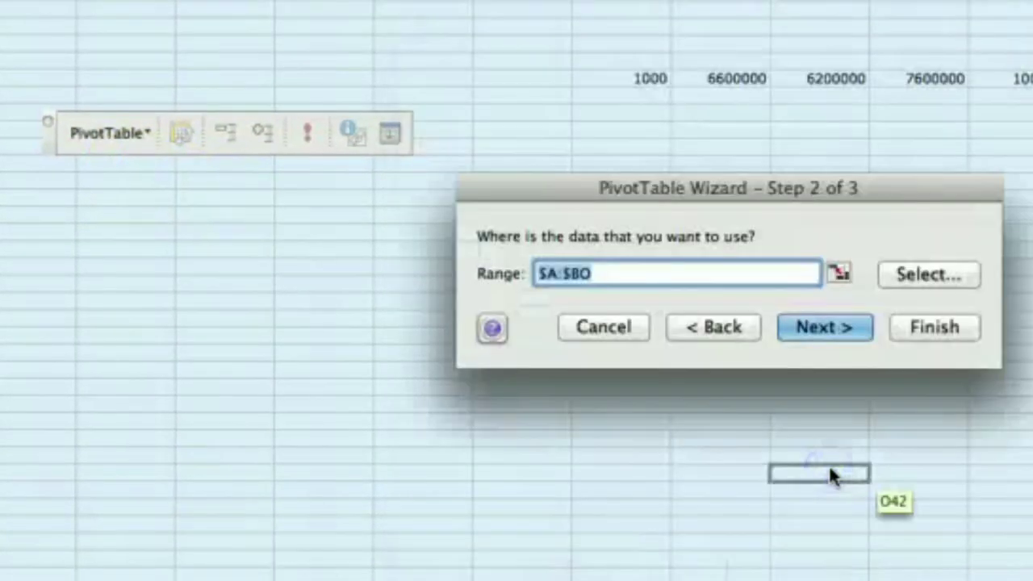
click(833, 339)
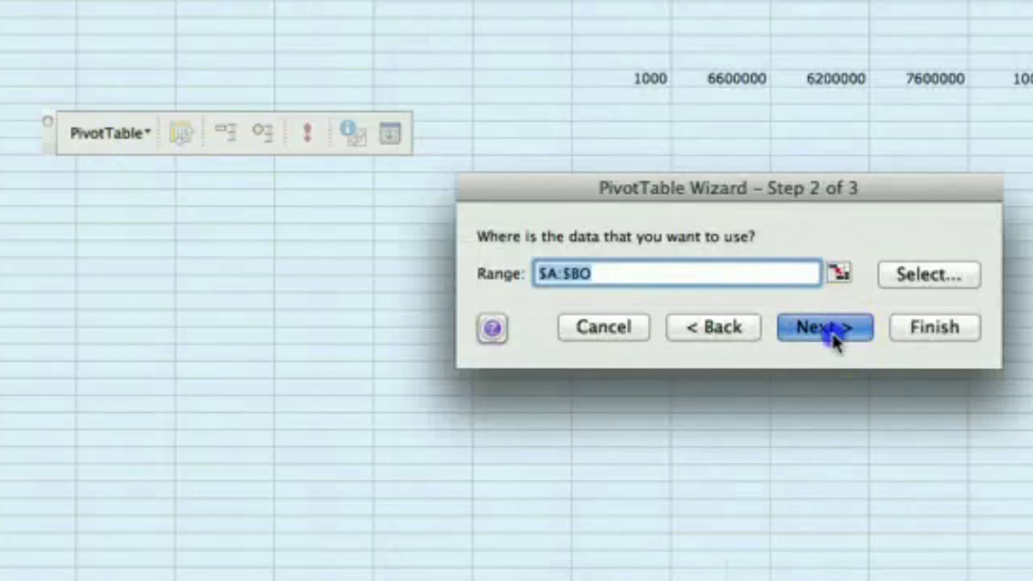
click(923, 401)
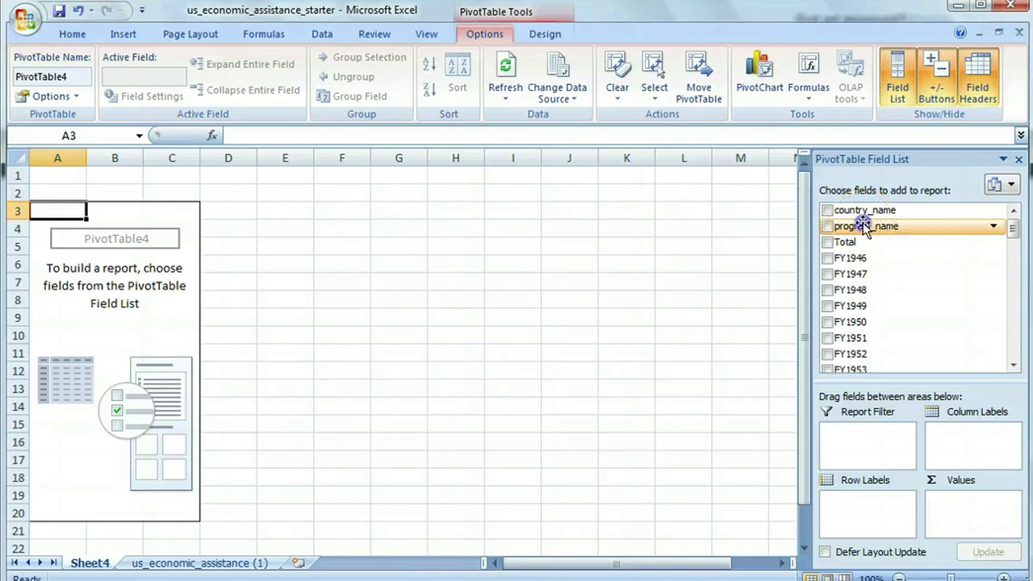
Put program_name in Row Labels and FY2009 in Values, summarized as Sum
drag(863, 226, 861, 516)
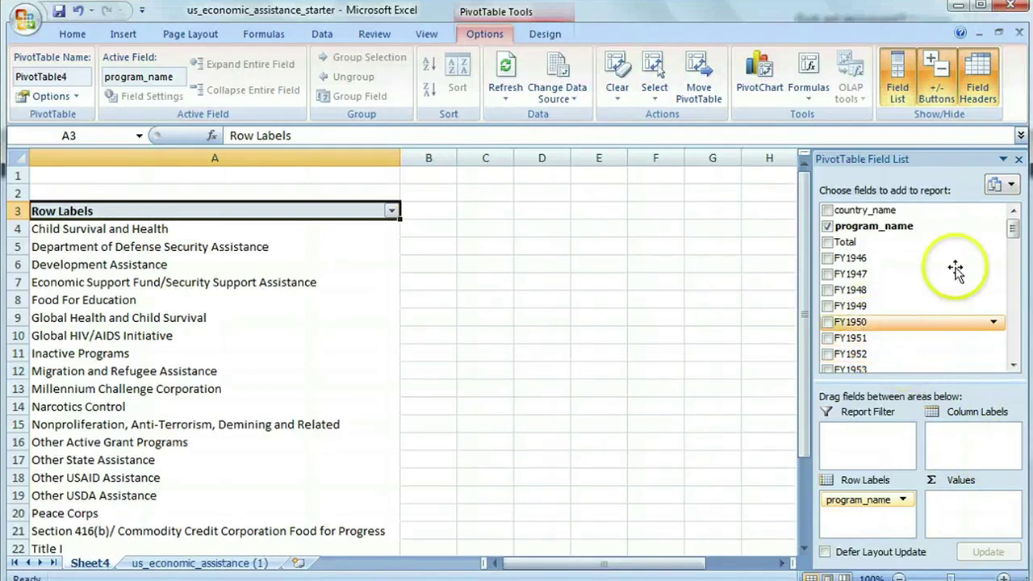
drag(1012, 230, 1020, 367)
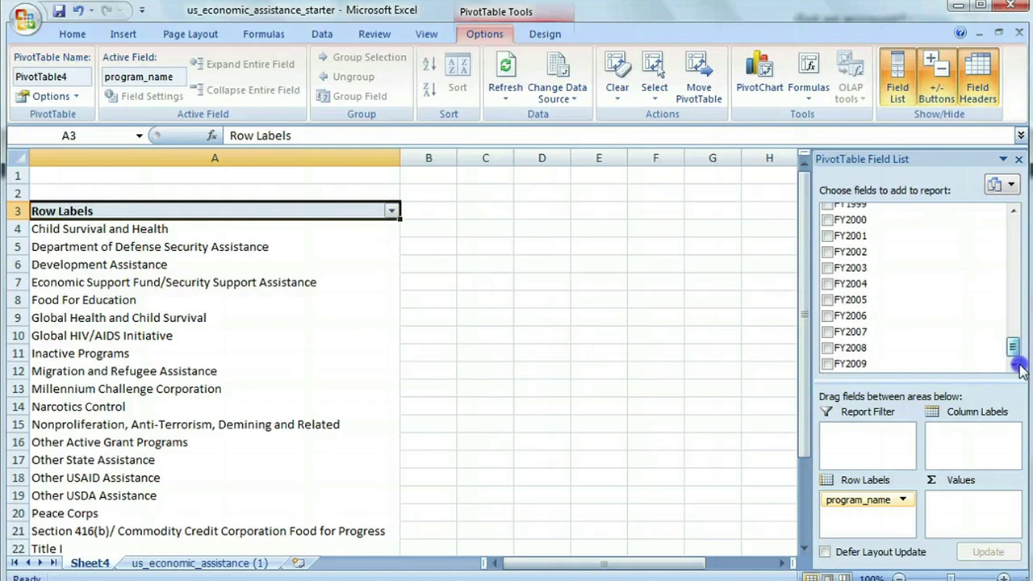
drag(899, 367, 959, 504)
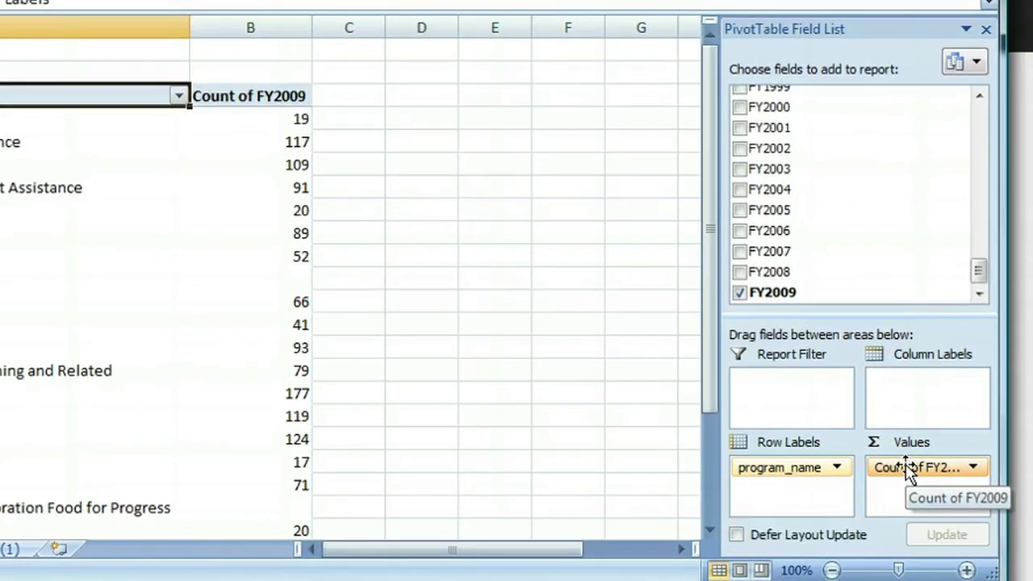
click(972, 467)
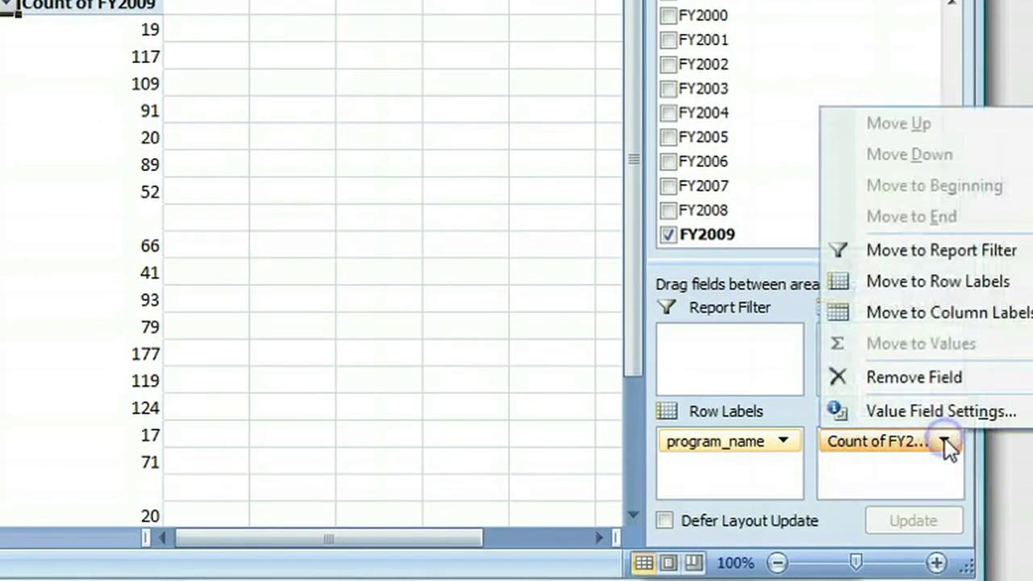
click(936, 415)
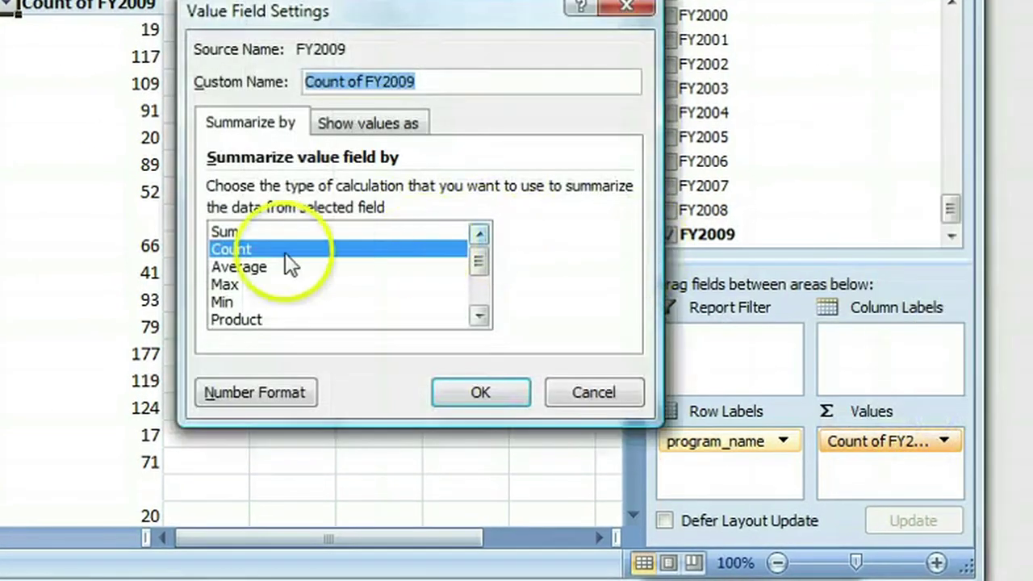
click(242, 231)
click(481, 392)
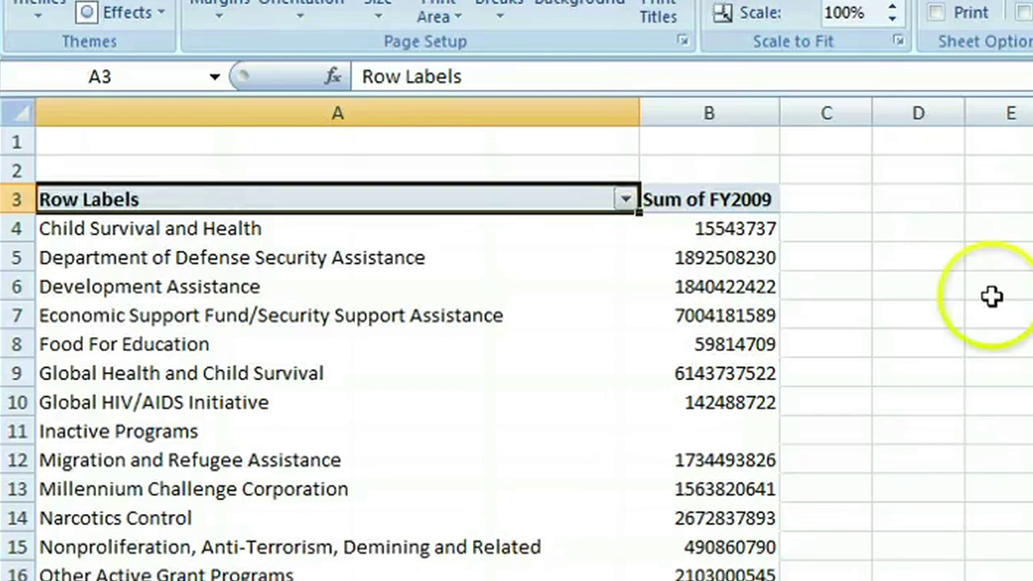
Apply a Top 10 Items value filter on programs by Sum of FY2009
click(597, 187)
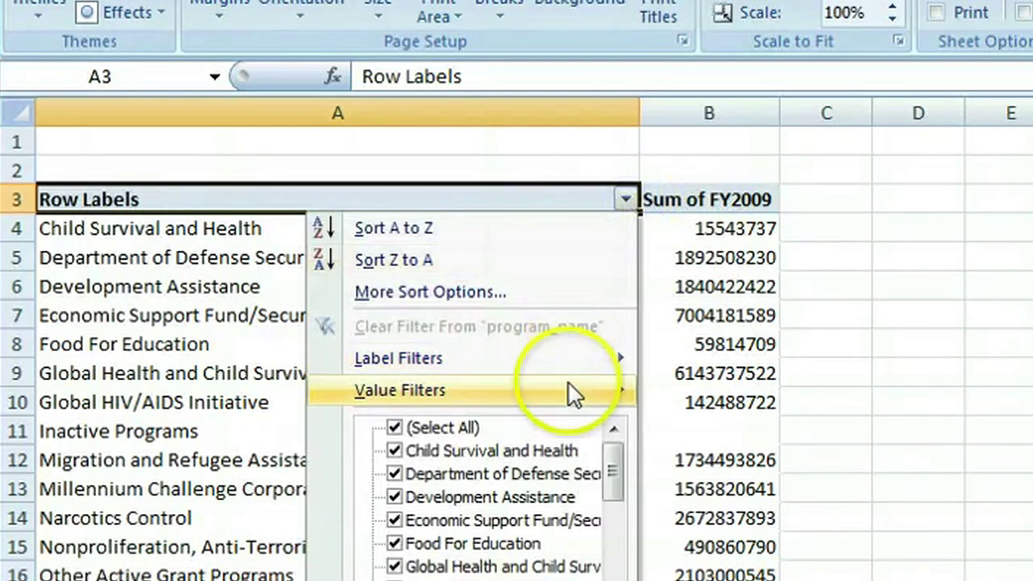
mouse_move(568, 394)
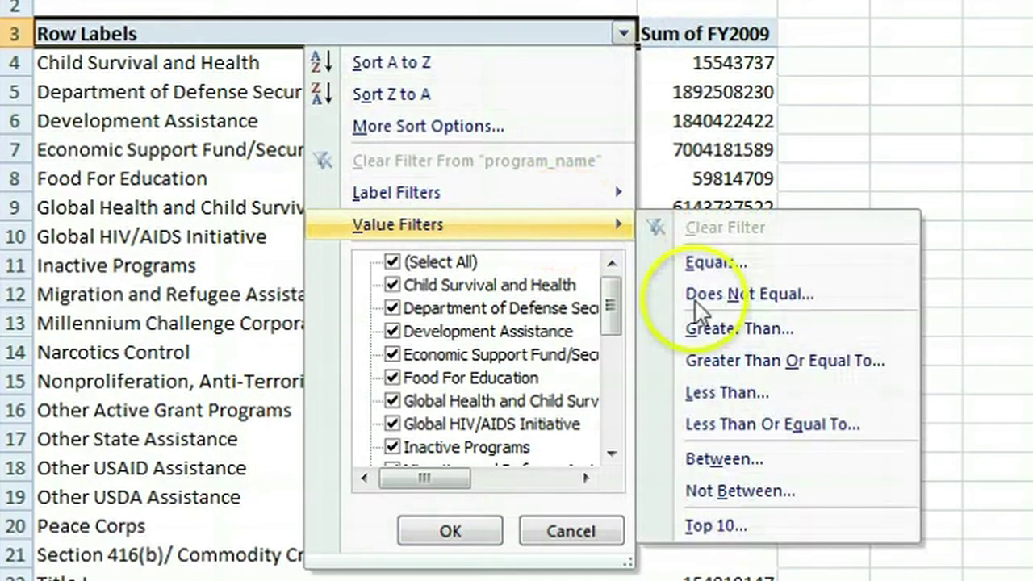
click(724, 520)
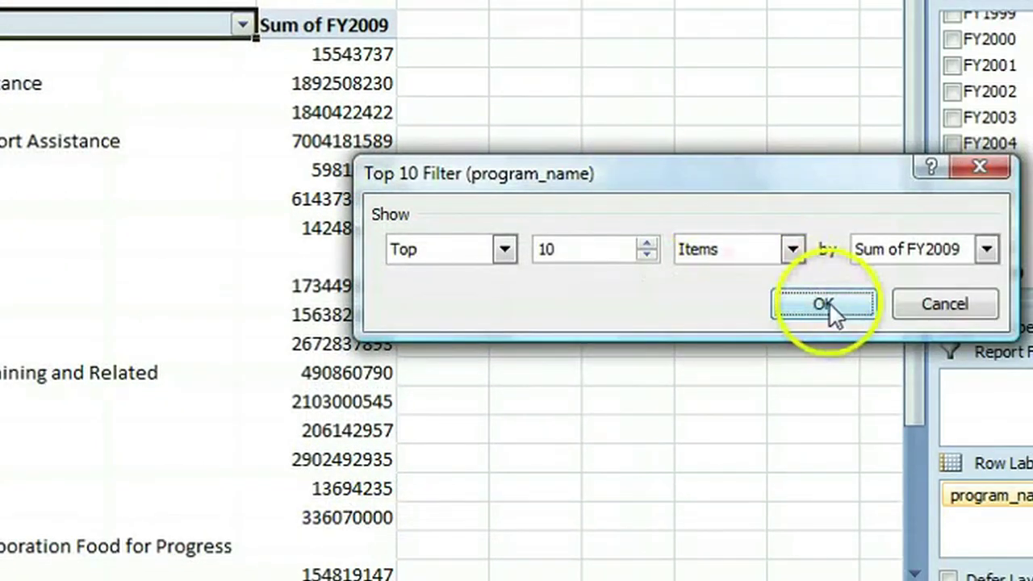
click(818, 306)
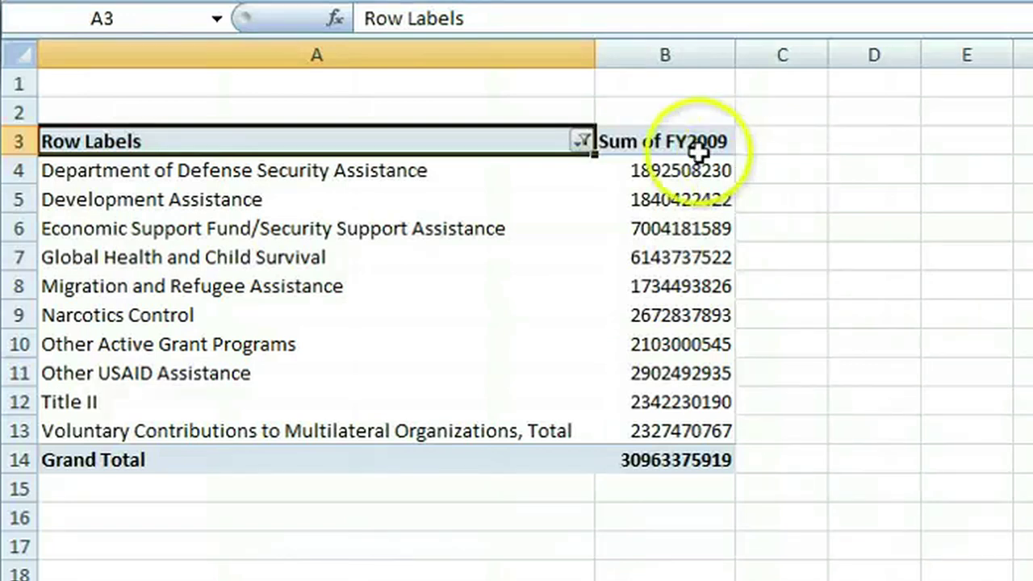
Sort the ten programs descending (Z to A) by Sum of FY2009
click(581, 142)
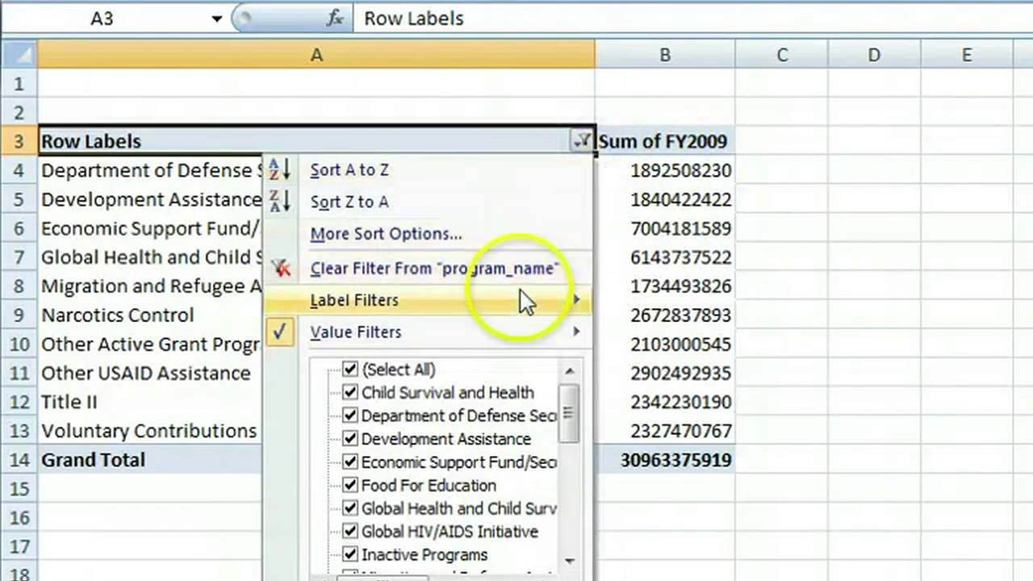
click(530, 234)
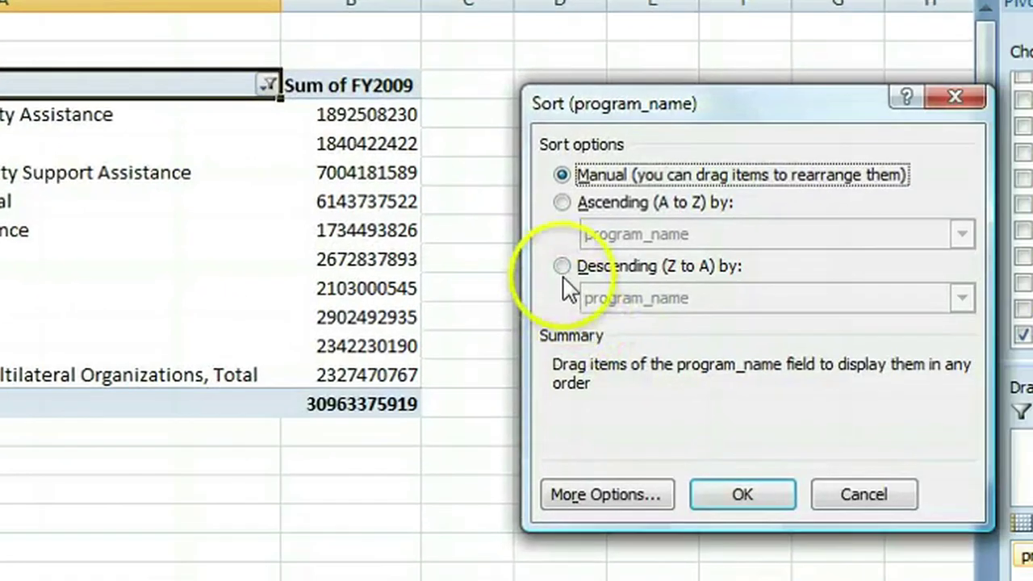
click(875, 322)
click(597, 299)
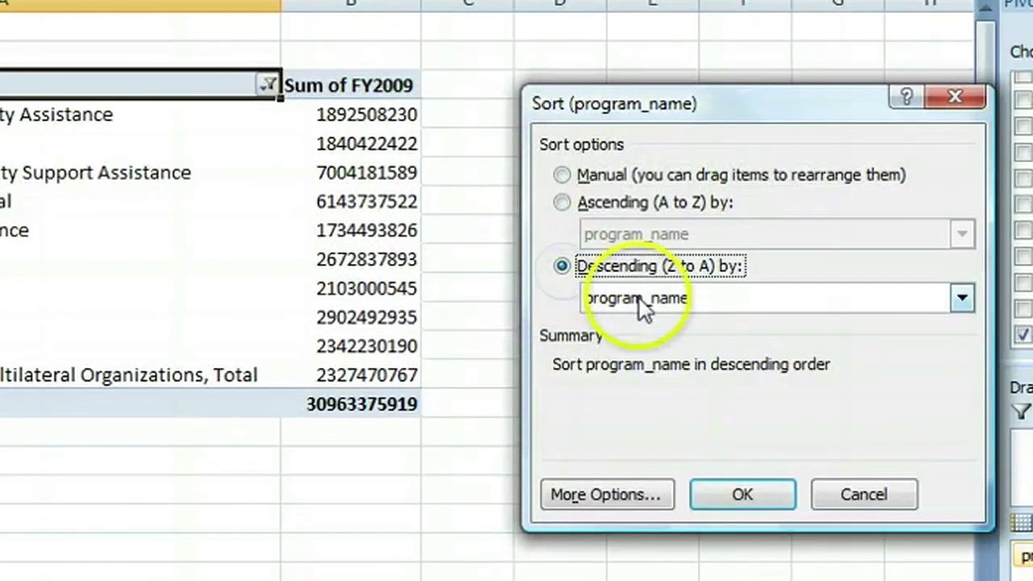
click(643, 337)
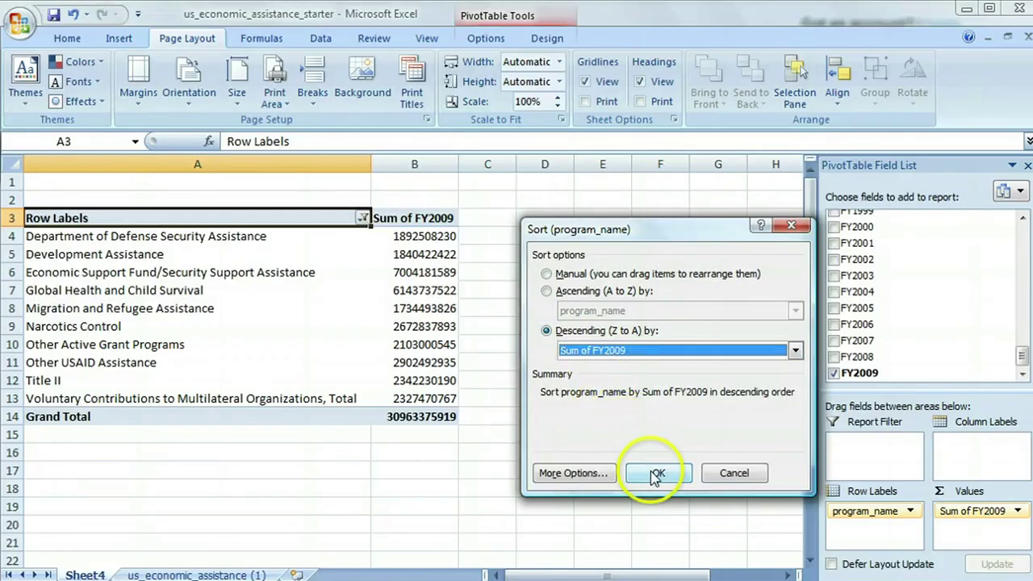
click(656, 475)
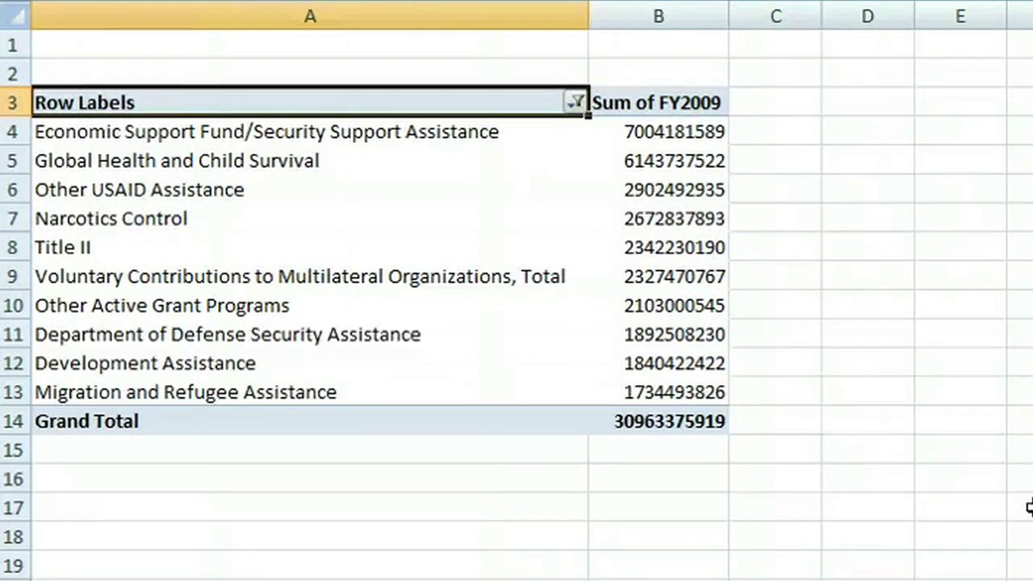
click(712, 130)
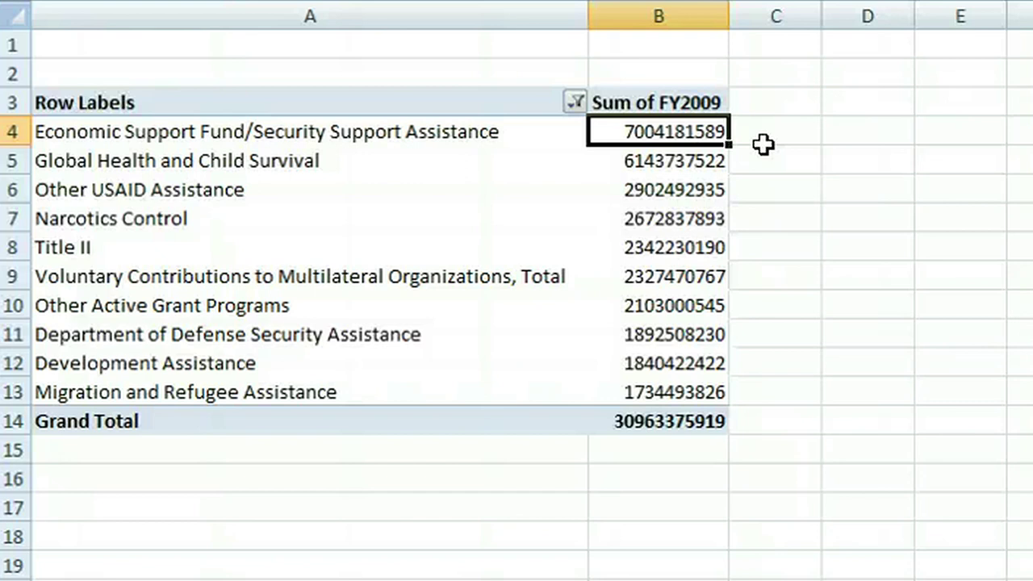
Format column B as Currency, 0 decimal places, symbol $ English (United States)
right_click(673, 12)
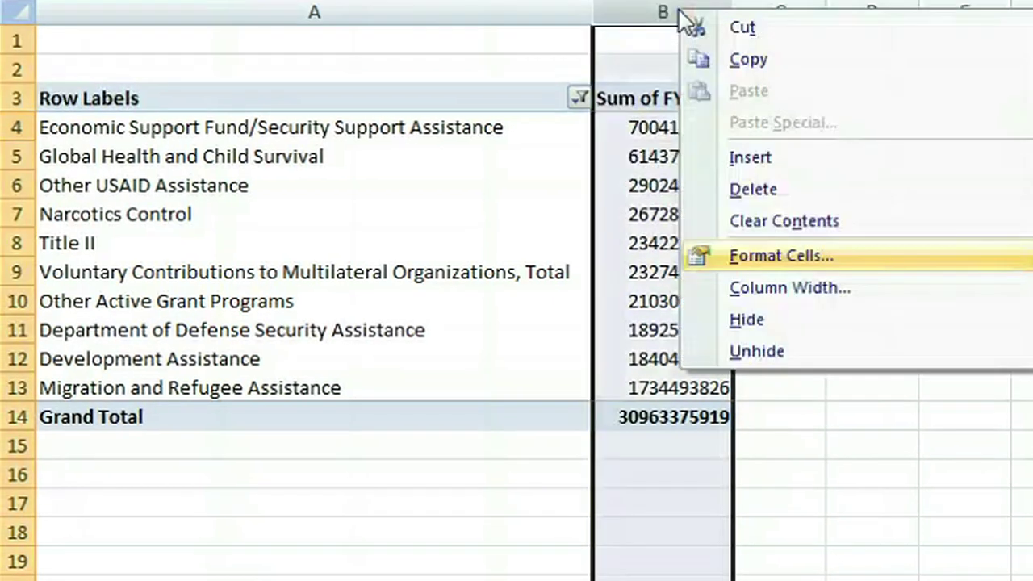
click(781, 255)
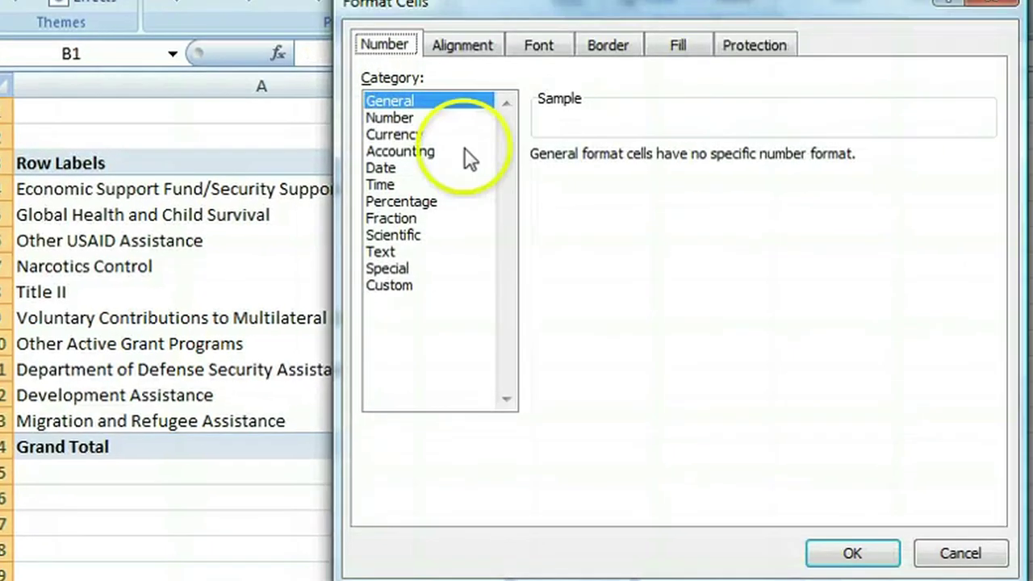
click(419, 136)
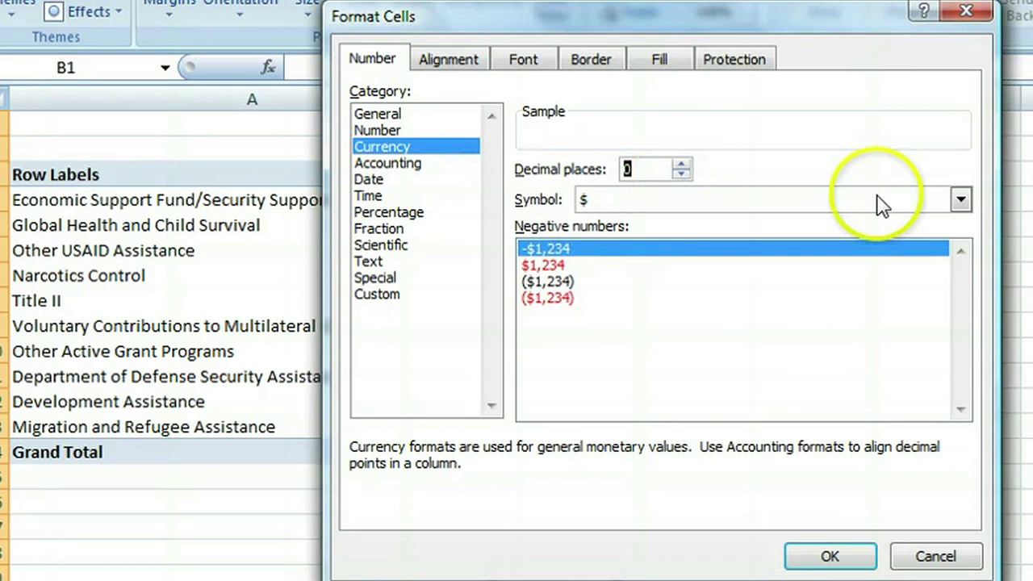
click(960, 201)
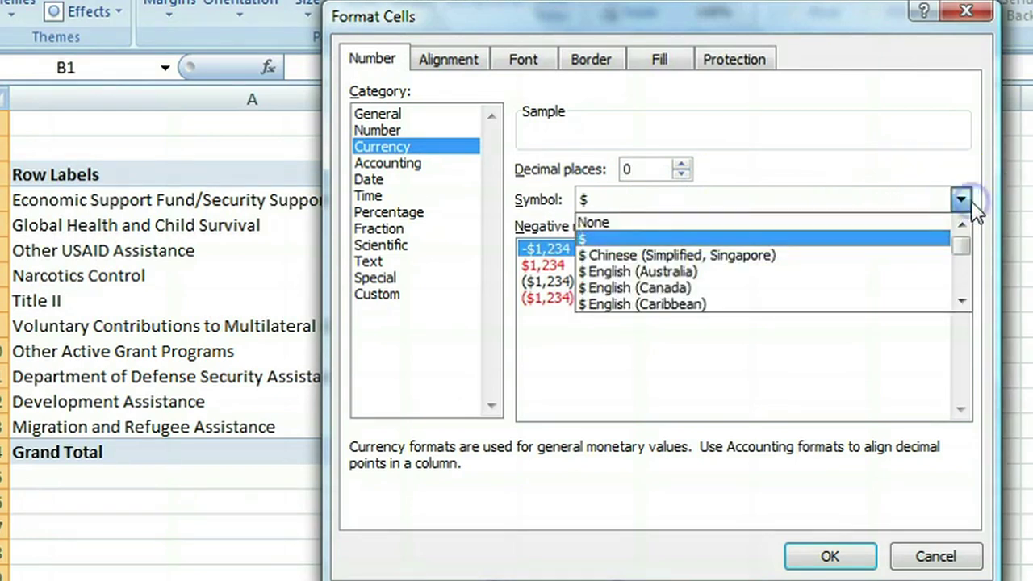
click(963, 304)
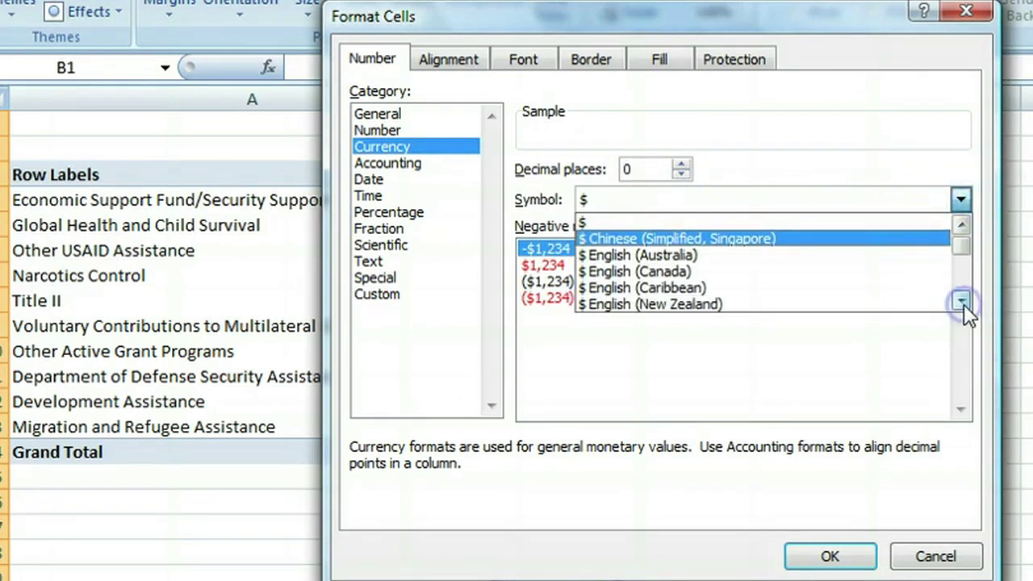
click(963, 304)
click(964, 304)
click(963, 303)
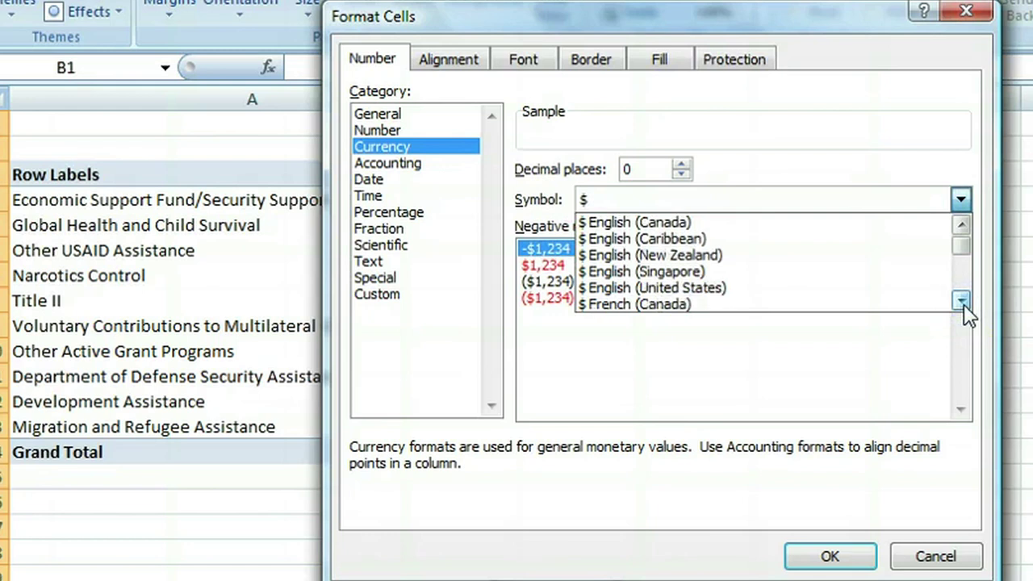
click(835, 289)
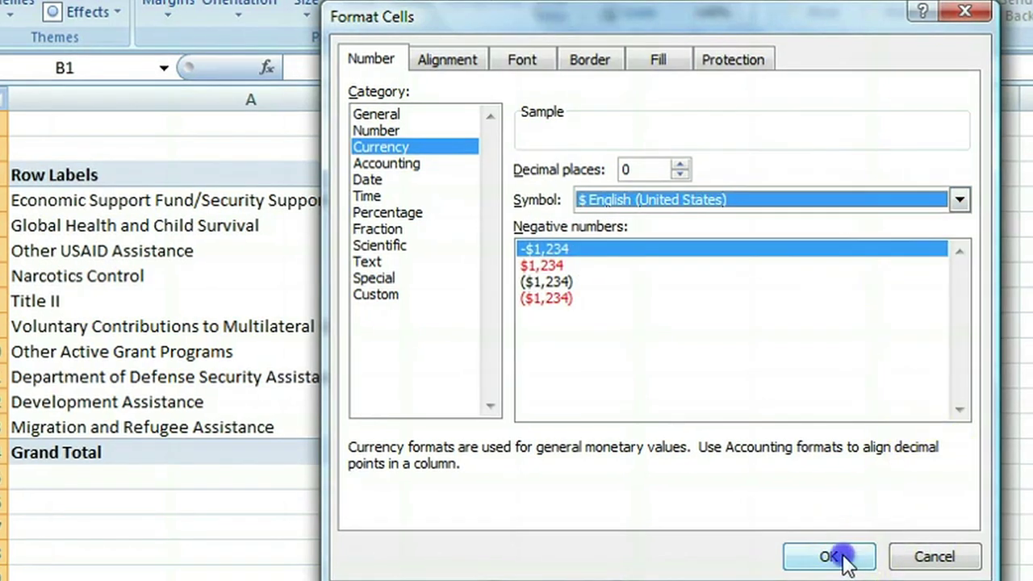
click(846, 557)
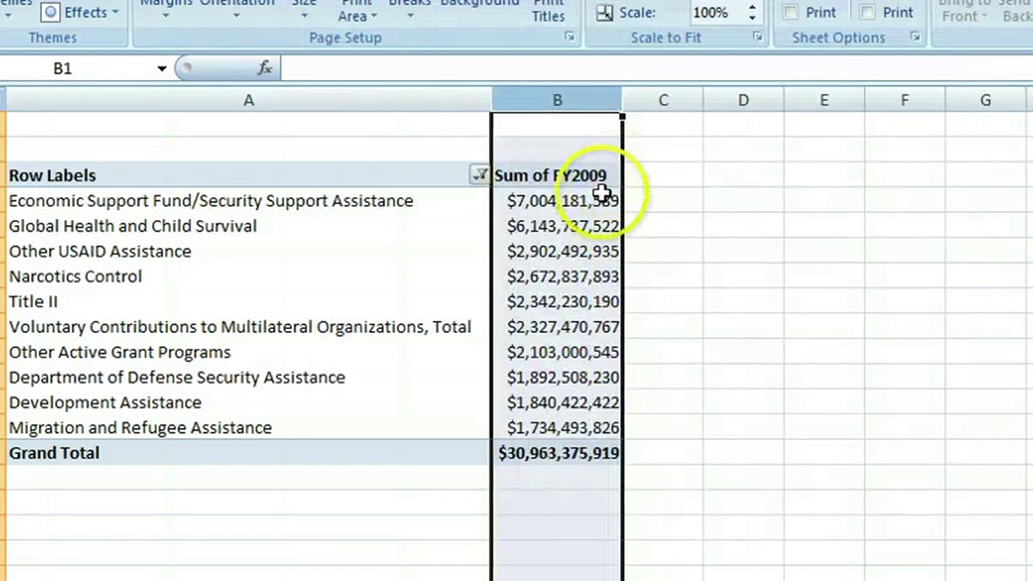
click(605, 201)
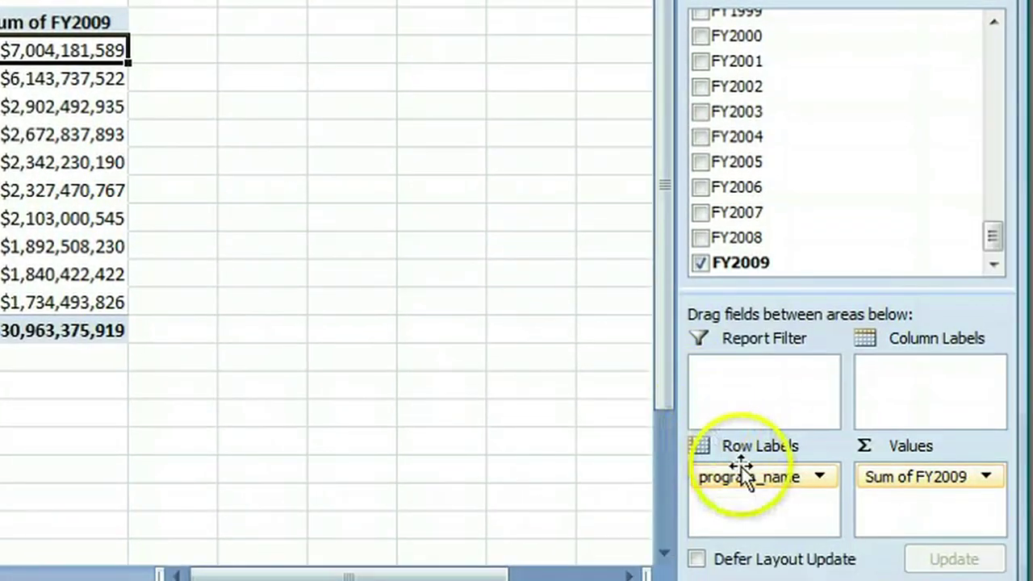
Remove program_name and Sum of FY2009 from the pivot, then list country_name as the rows
click(750, 475)
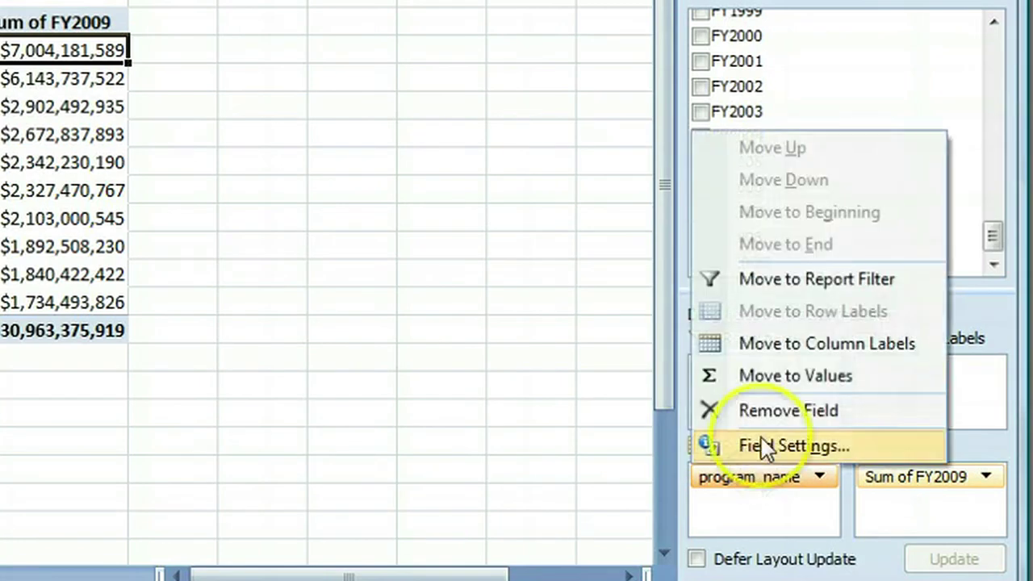
click(783, 413)
click(903, 478)
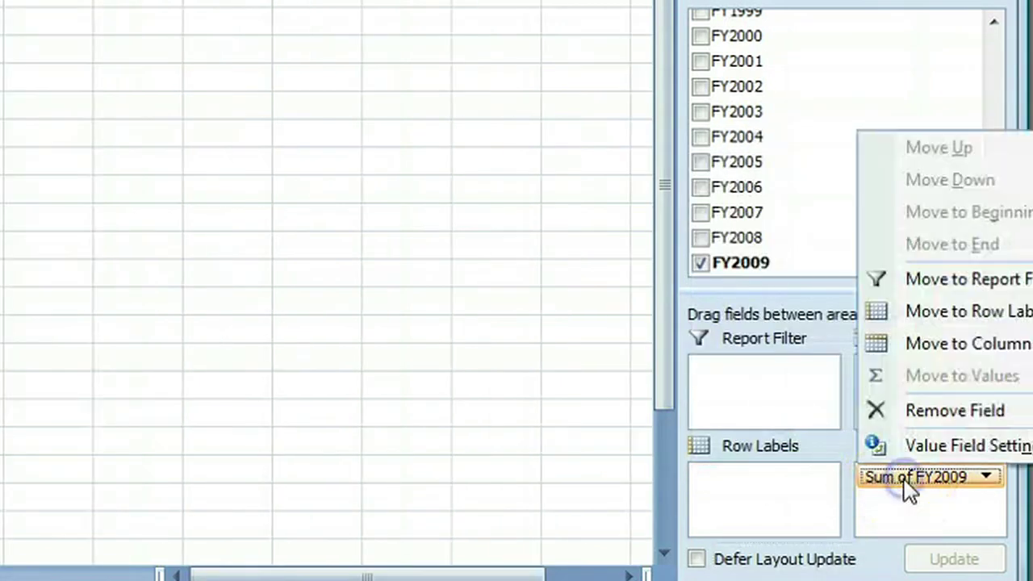
click(942, 405)
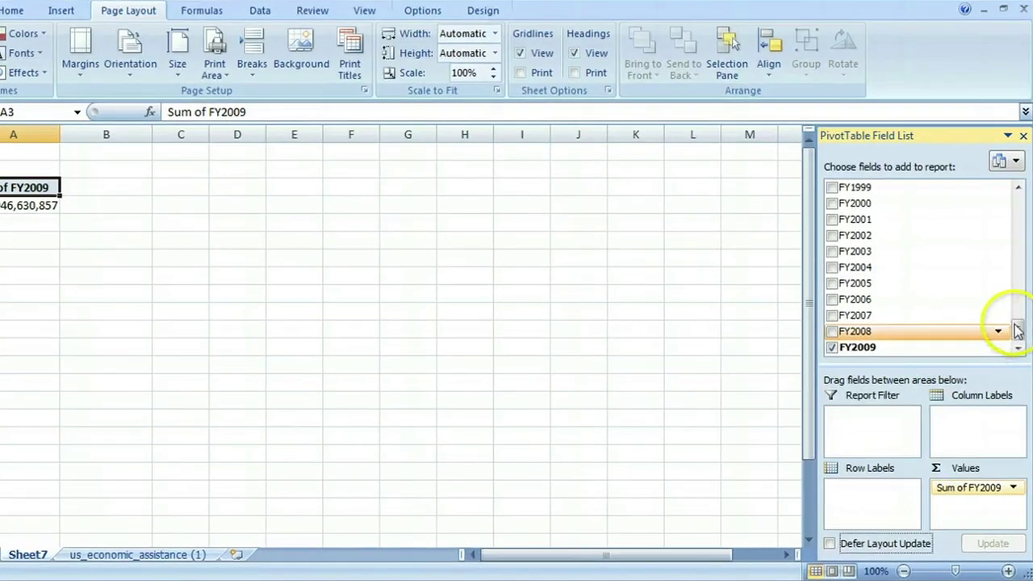
drag(1017, 331, 1012, 186)
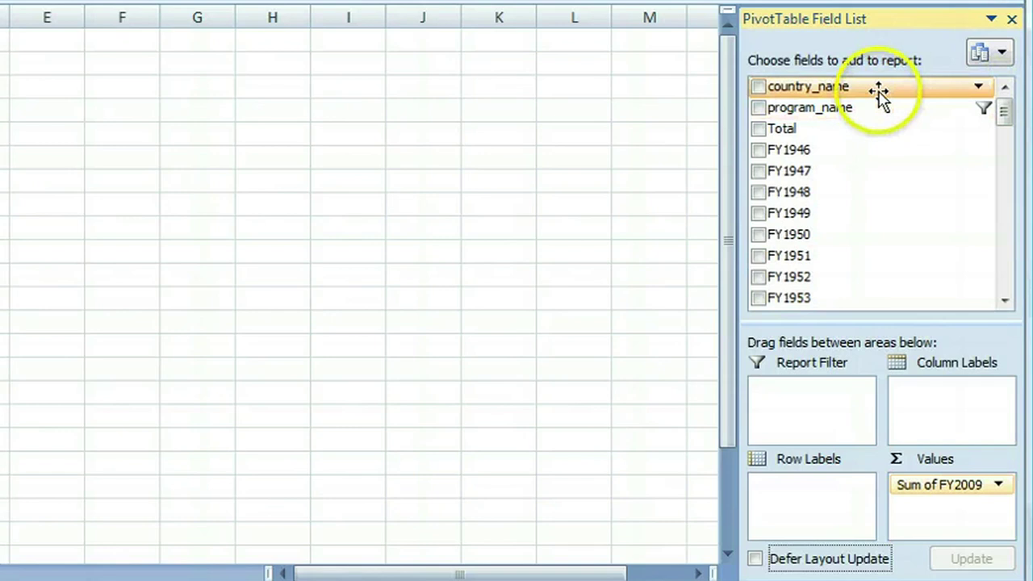
drag(878, 93, 808, 494)
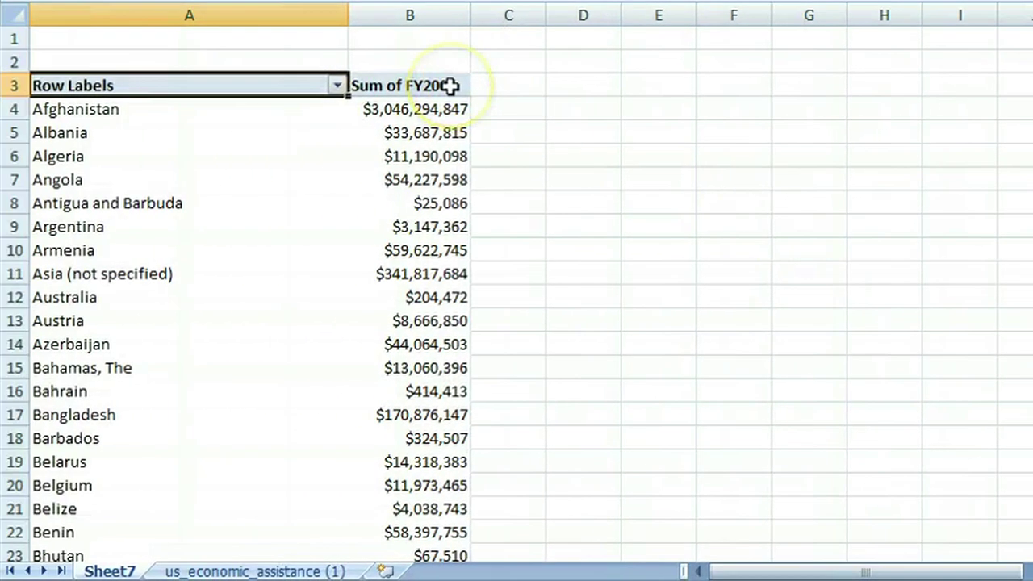
Summarize the FY2009 values by Count instead of Sum
click(450, 86)
right_click(450, 85)
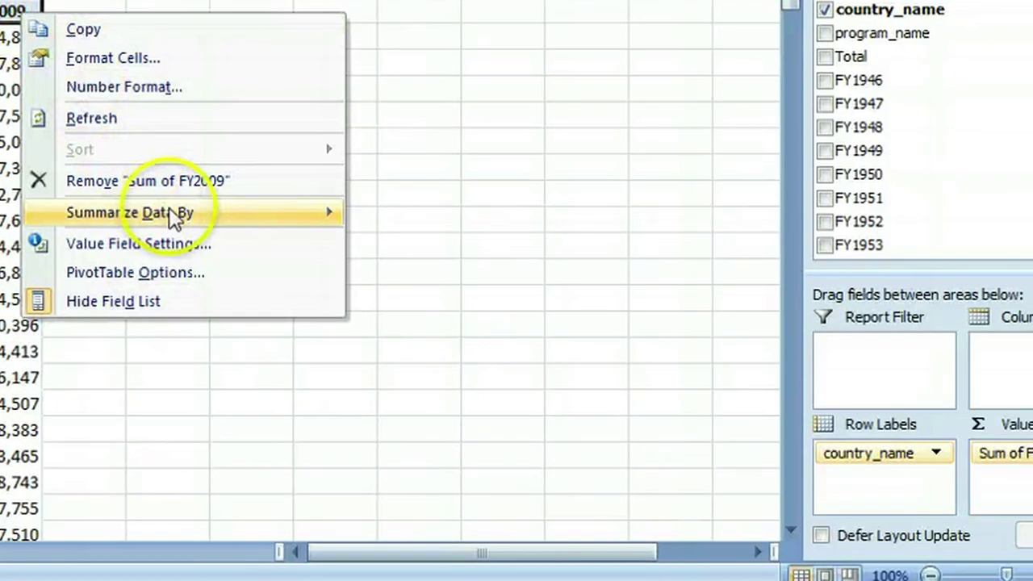
mouse_move(179, 217)
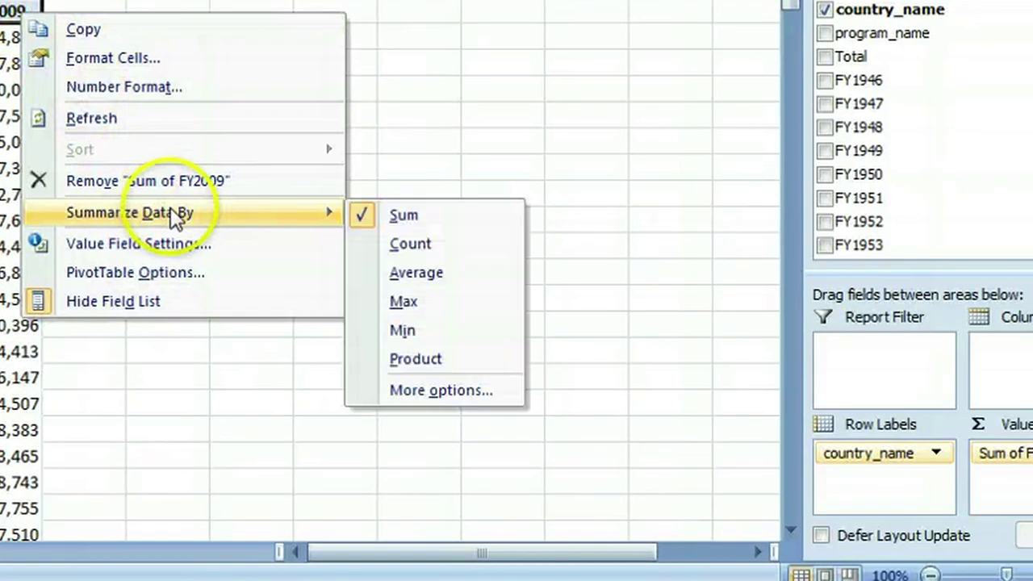
click(401, 249)
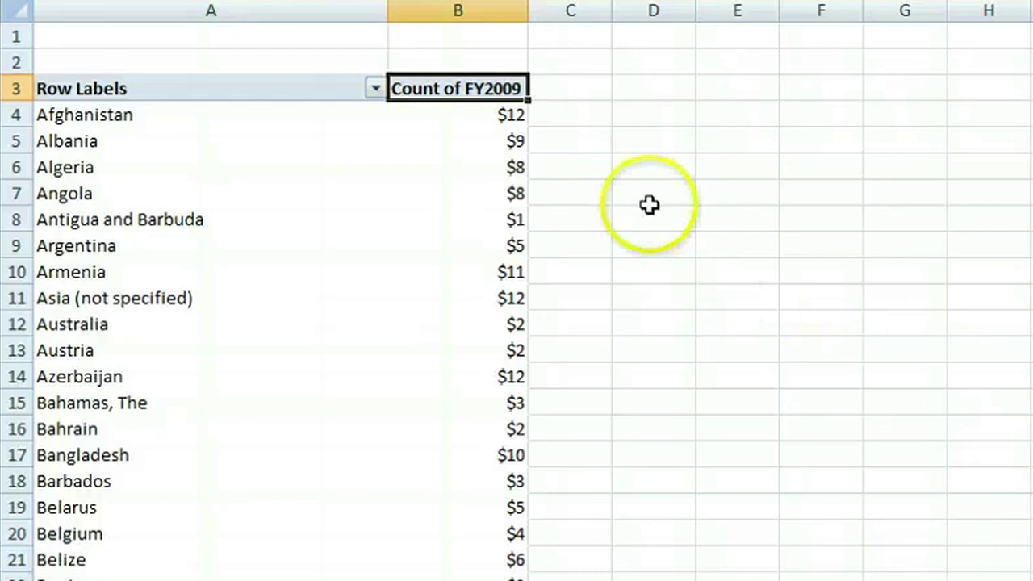
Format column B with the General number format so counts show without dollar signs
click(507, 10)
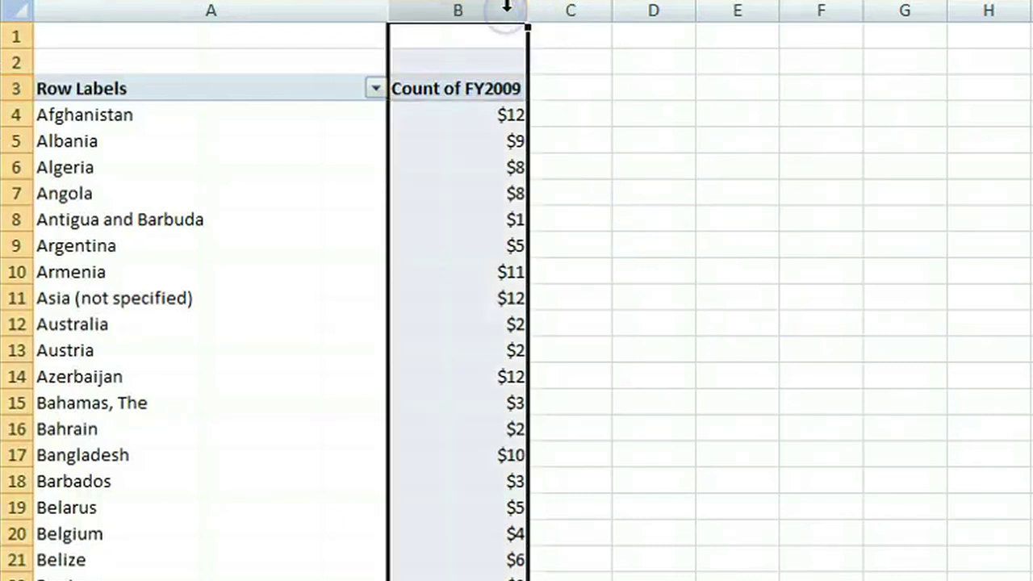
right_click(507, 10)
click(598, 246)
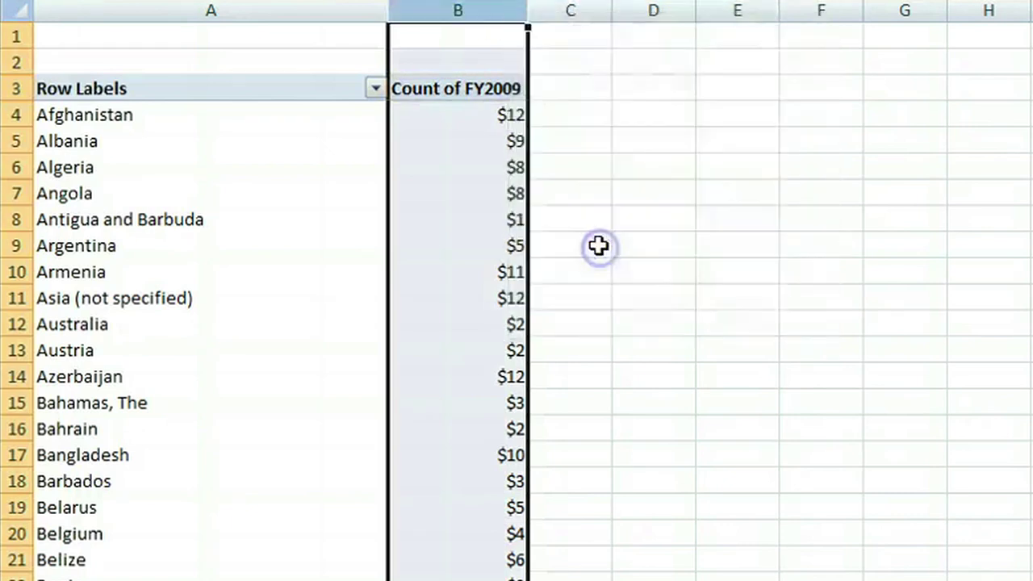
click(316, 46)
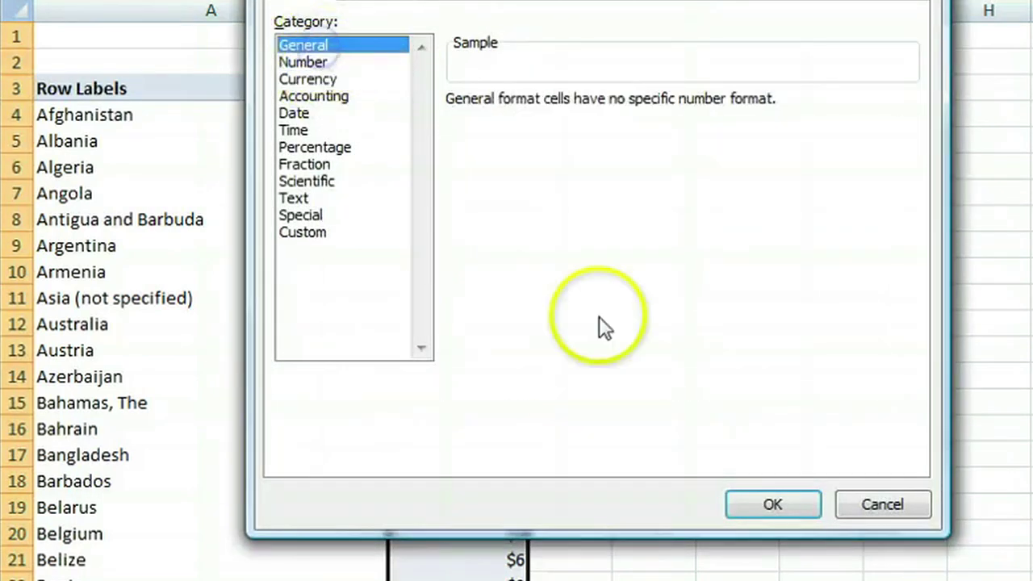
click(779, 510)
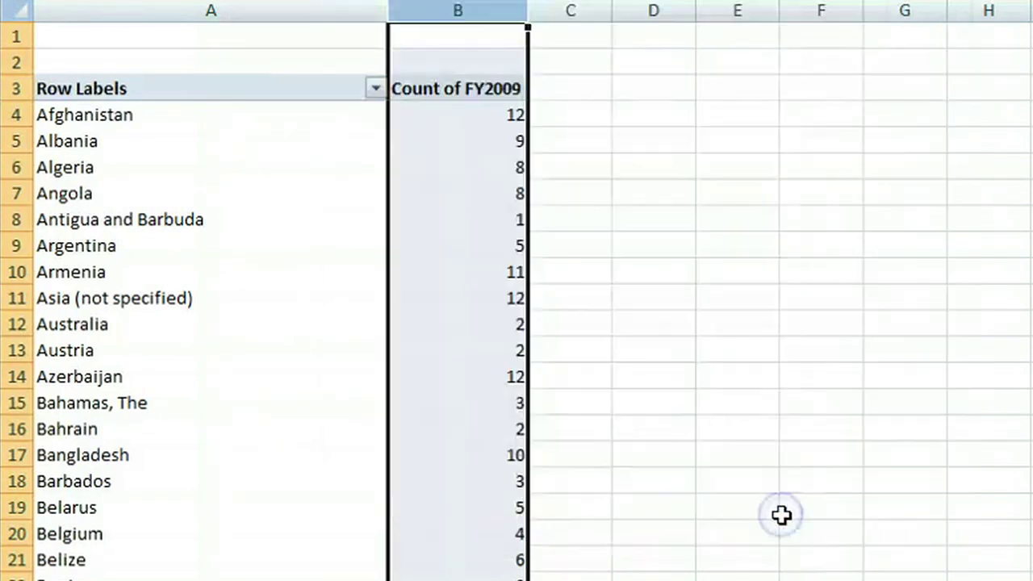
click(514, 119)
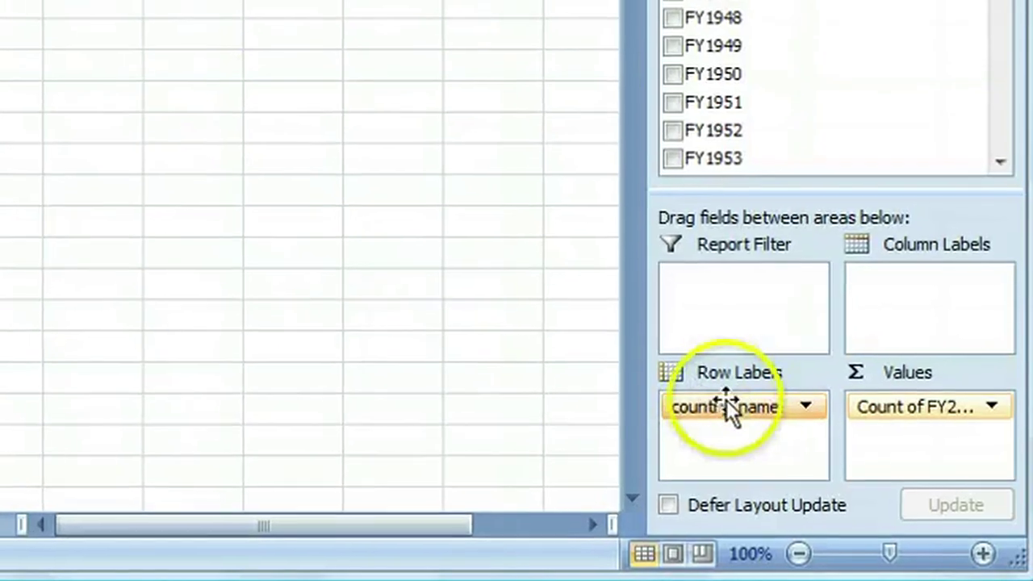
click(739, 400)
Replace country_name with program_name in the rows and summarize FY2009 by Sum again
click(774, 349)
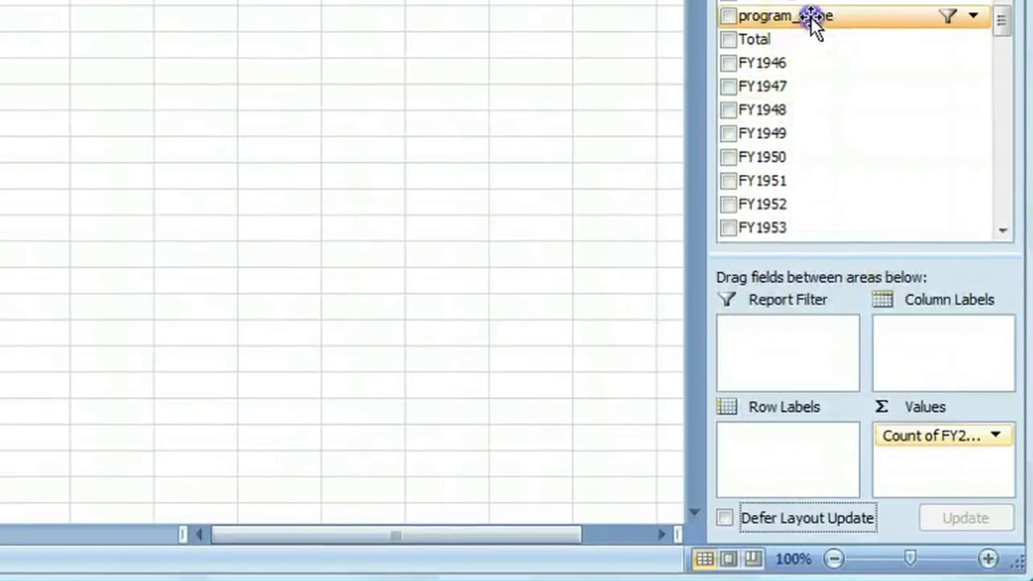
drag(811, 20, 779, 444)
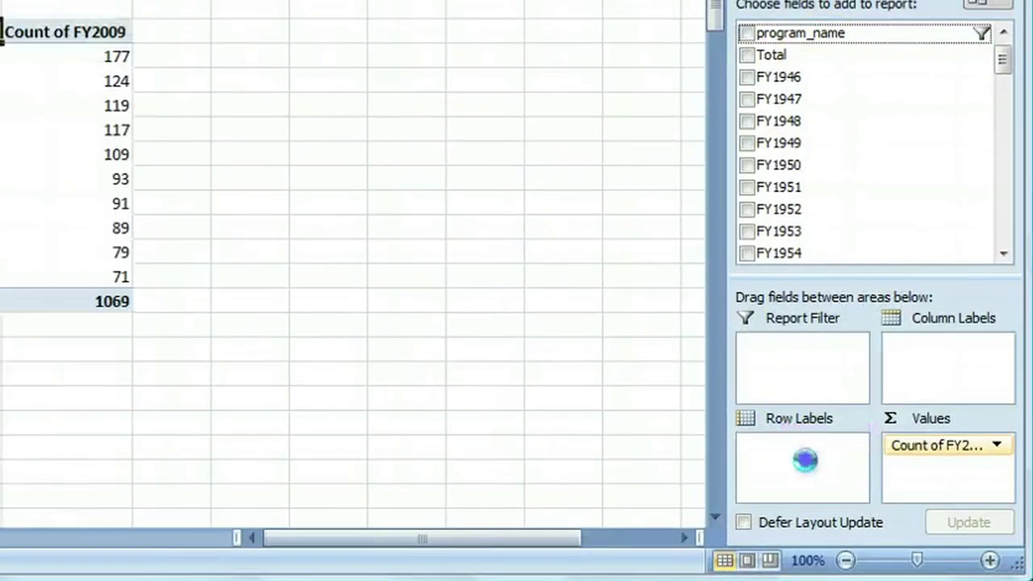
click(999, 447)
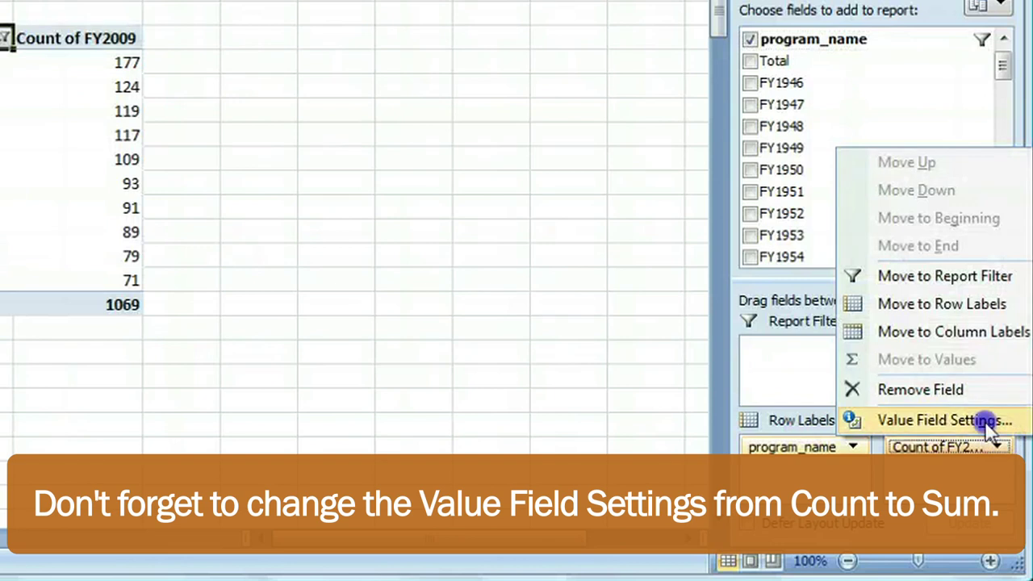
click(936, 418)
click(353, 243)
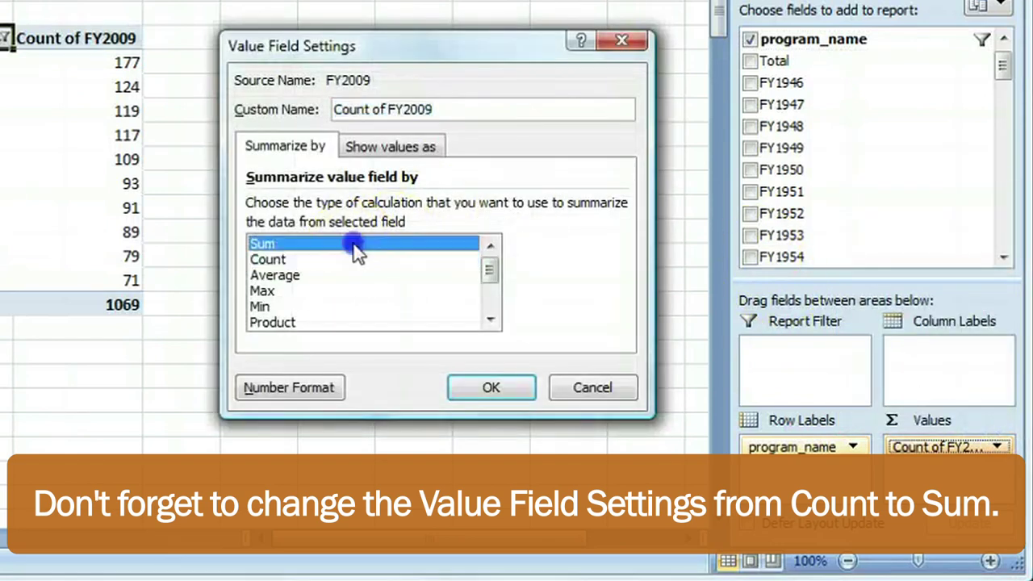
click(493, 386)
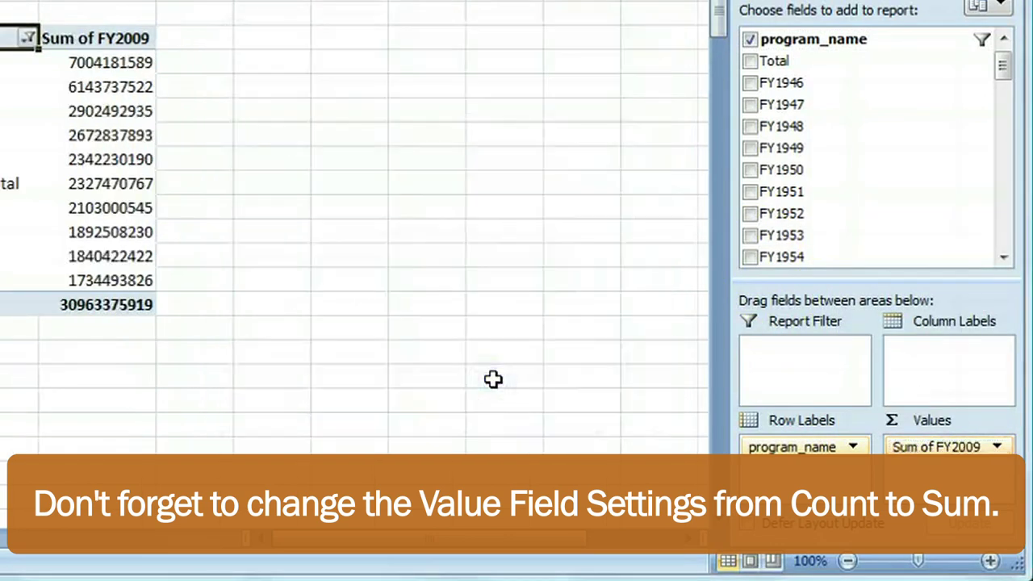
Show Sum of FY2009 values as % of total via Value Field Settings
right_click(155, 51)
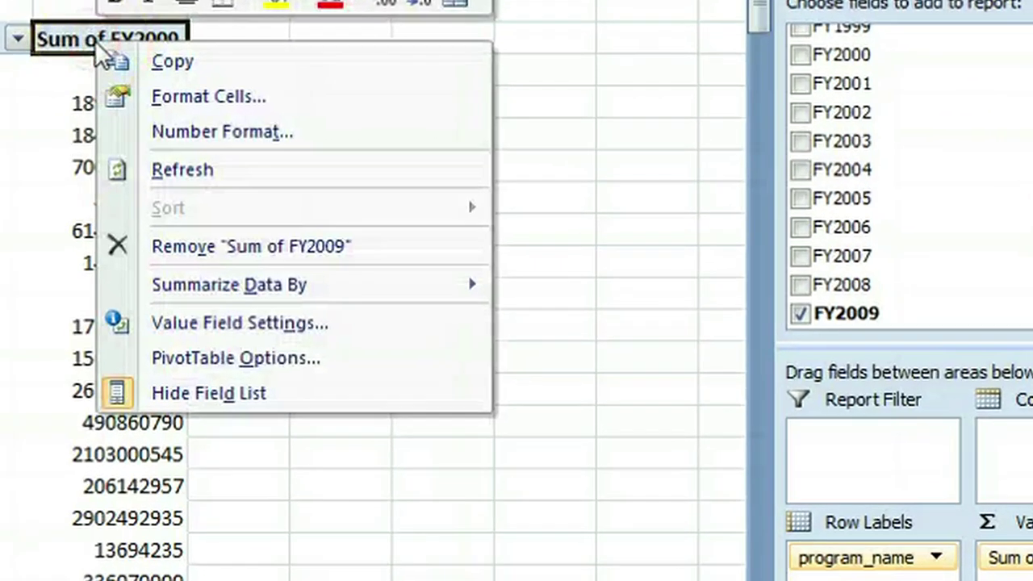
mouse_move(260, 294)
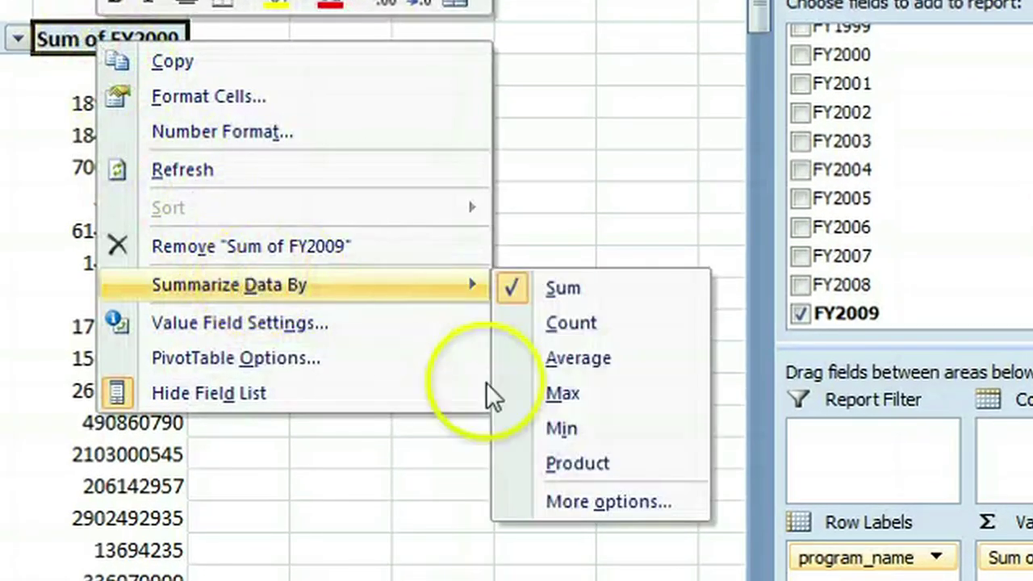
click(559, 500)
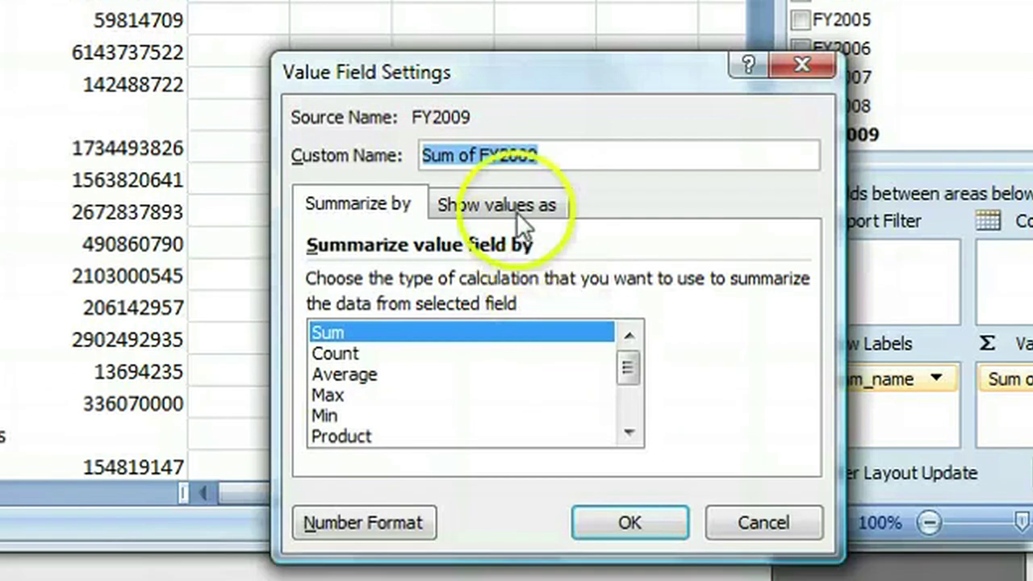
click(513, 334)
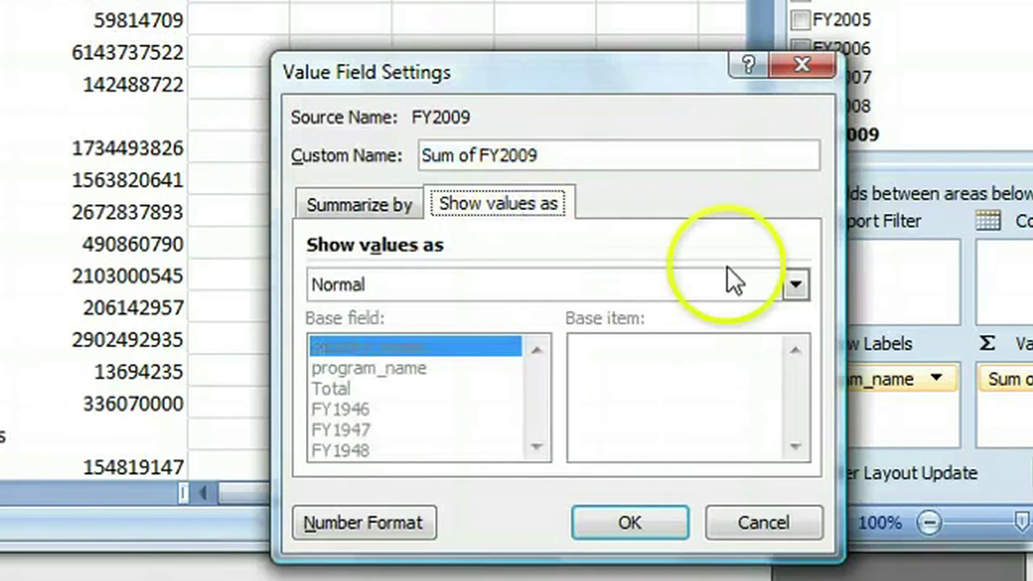
click(793, 284)
drag(795, 339, 789, 386)
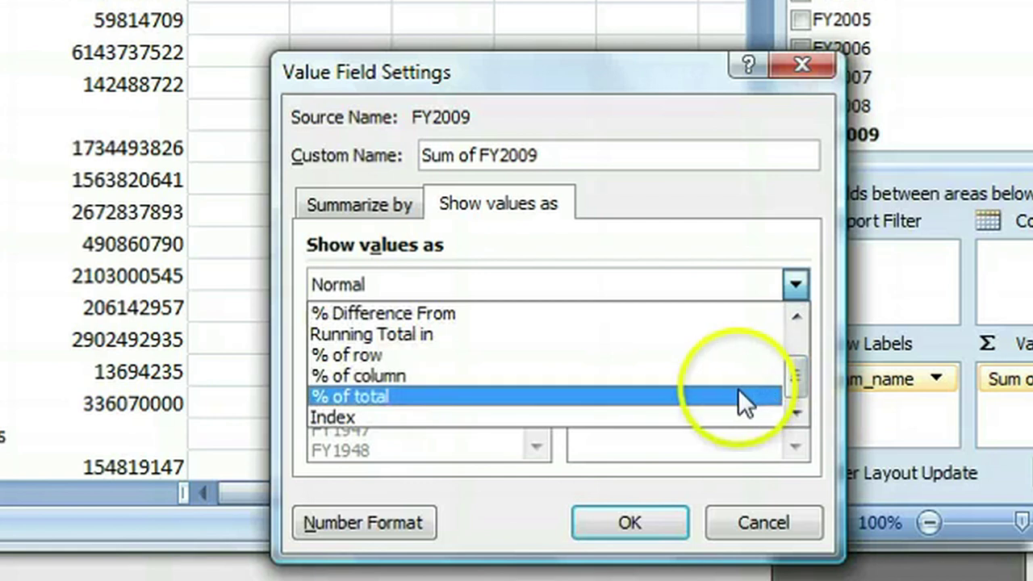
click(738, 389)
click(638, 518)
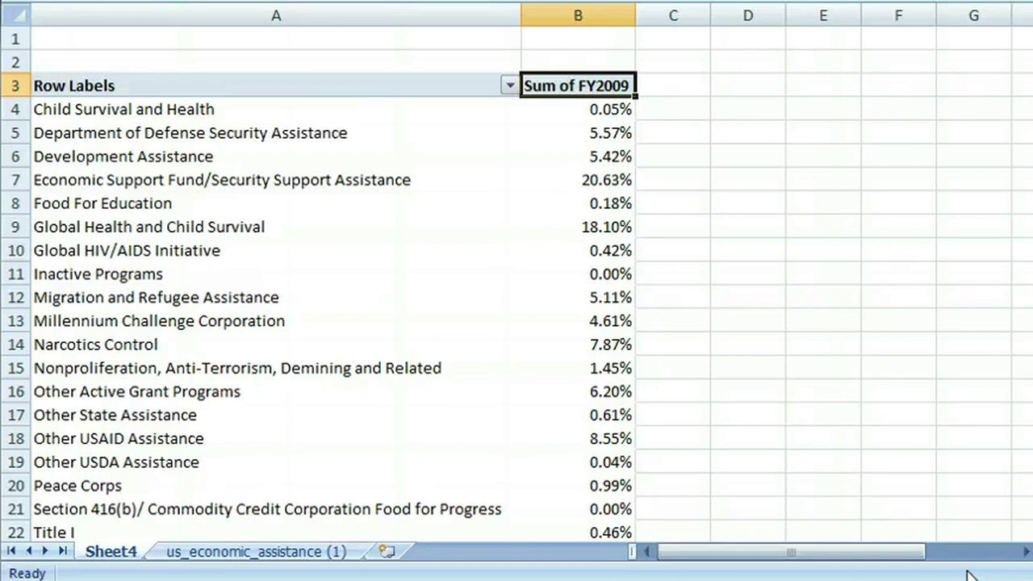
click(510, 86)
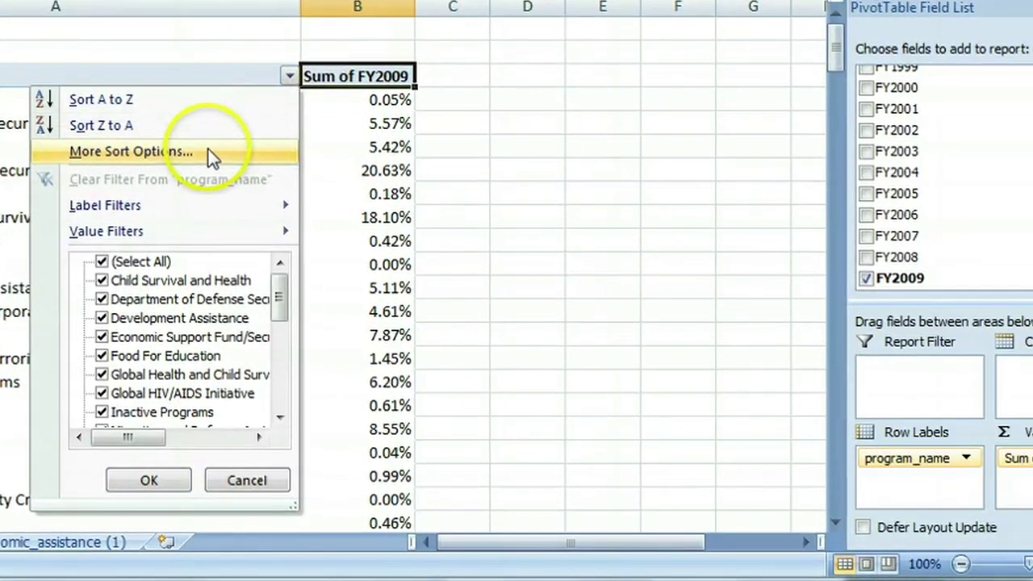
Sort programs descending by Sum of FY2009 and review the shares starting at 20.63%
click(208, 151)
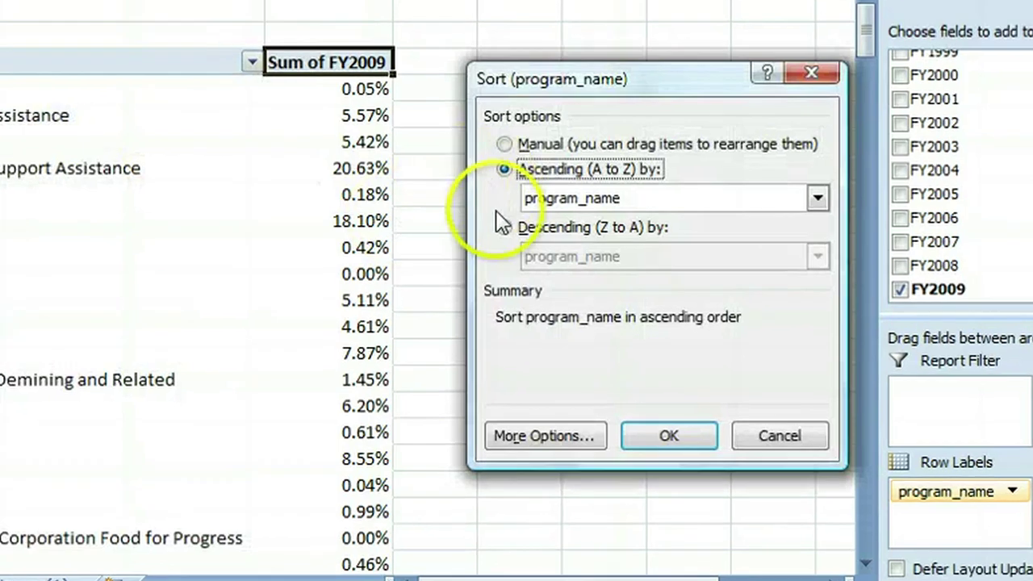
click(507, 228)
click(557, 256)
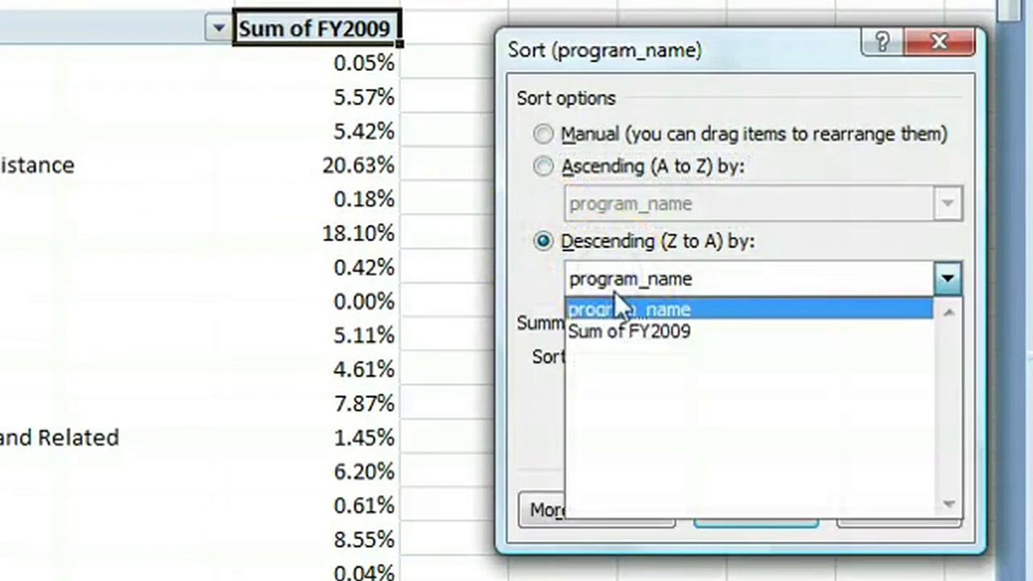
click(622, 331)
click(741, 506)
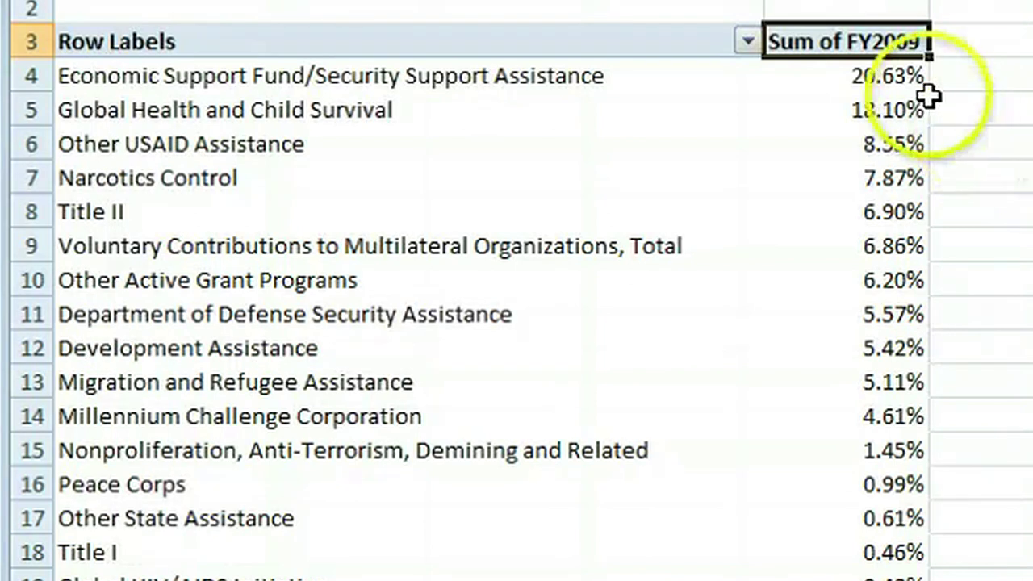
click(911, 81)
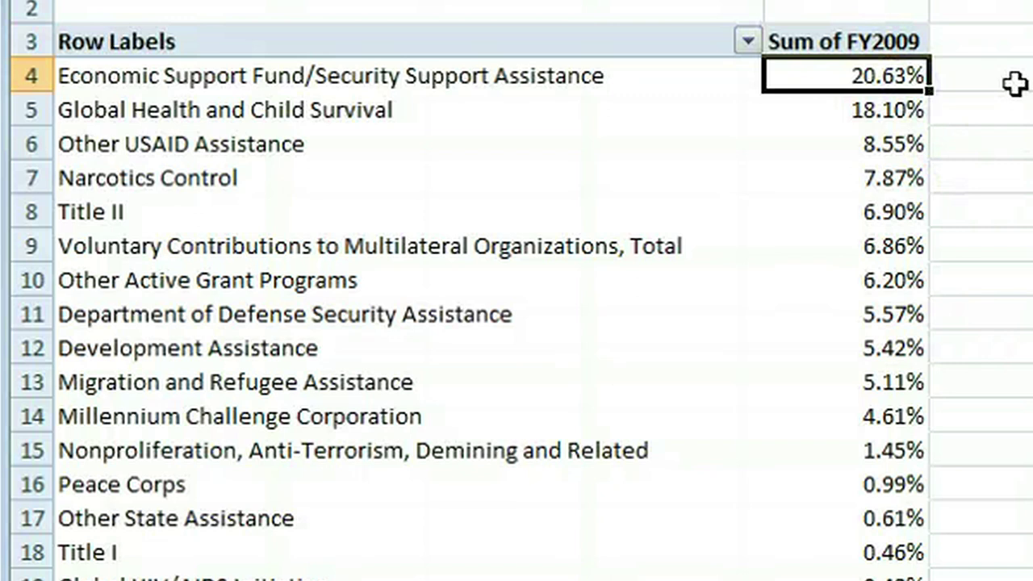
key(Down)
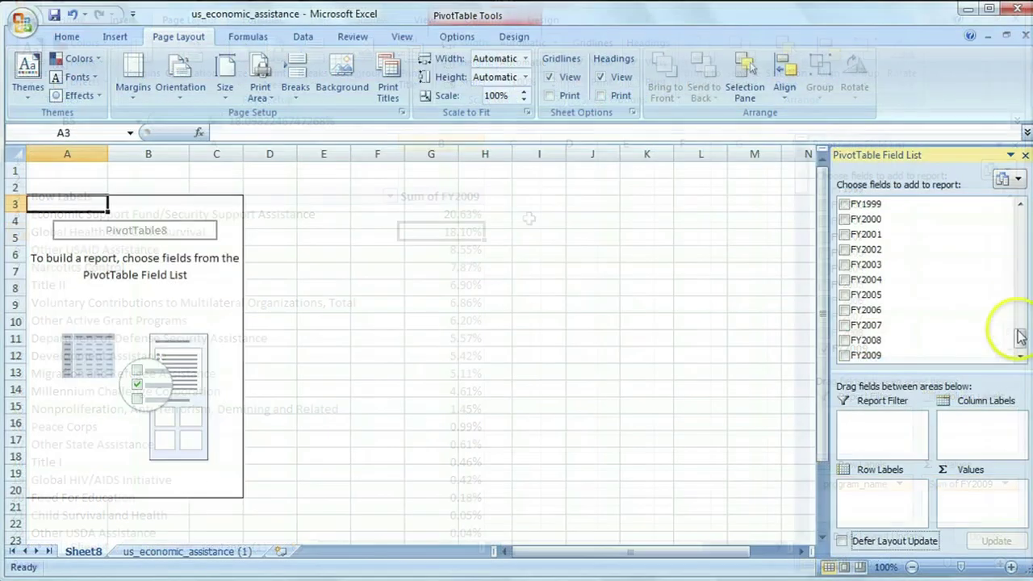
Add country_name as the pivot rows and FY2009 and Total as values
drag(1014, 334, 1021, 212)
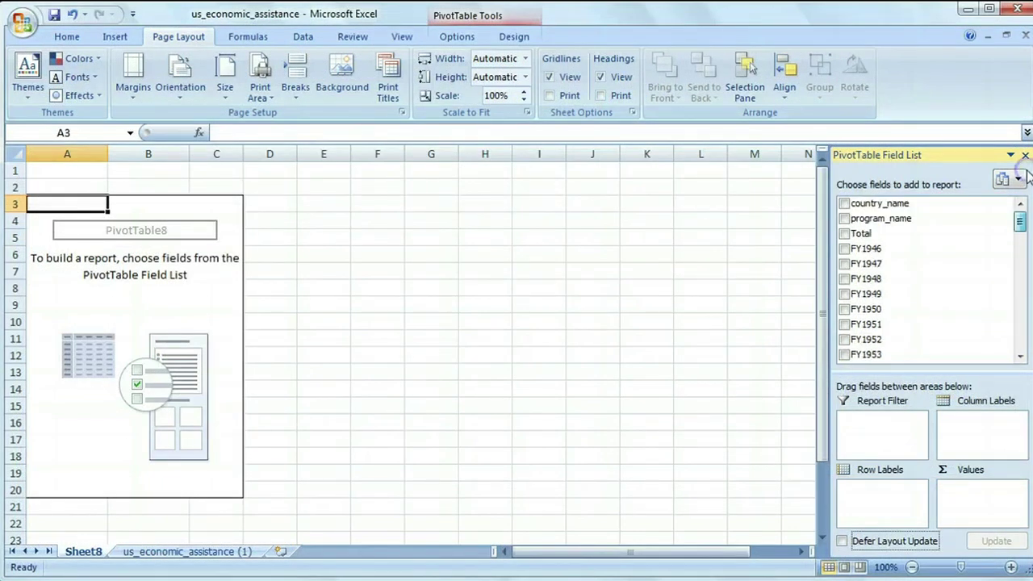
drag(910, 205, 881, 501)
drag(1021, 226, 1024, 331)
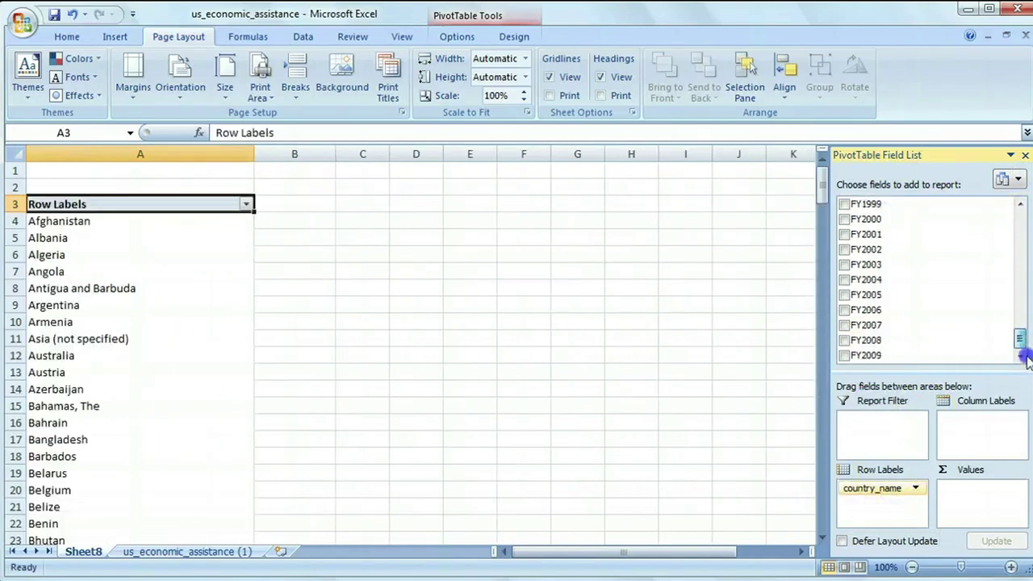
drag(978, 360, 988, 505)
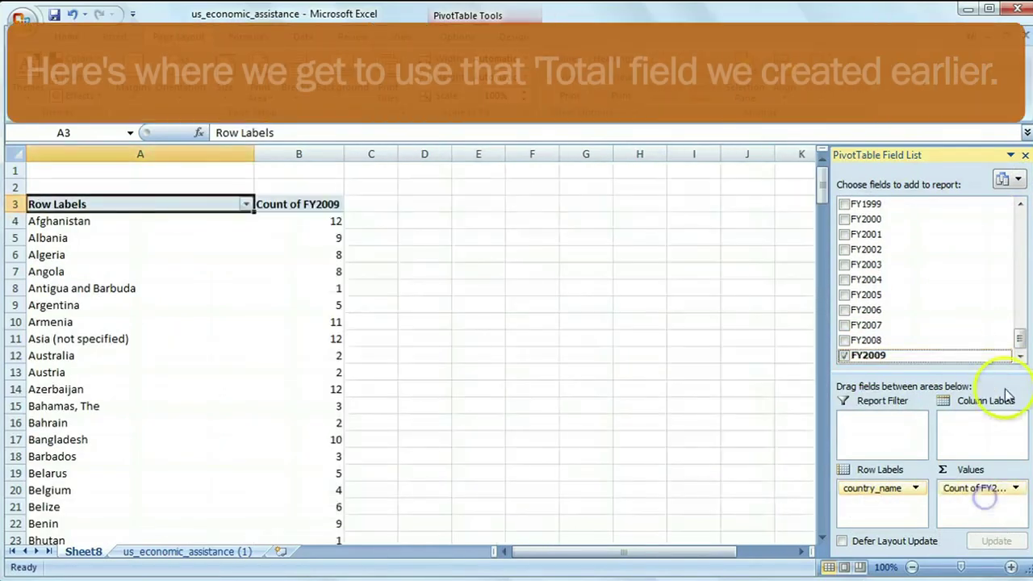
drag(1018, 341, 1021, 206)
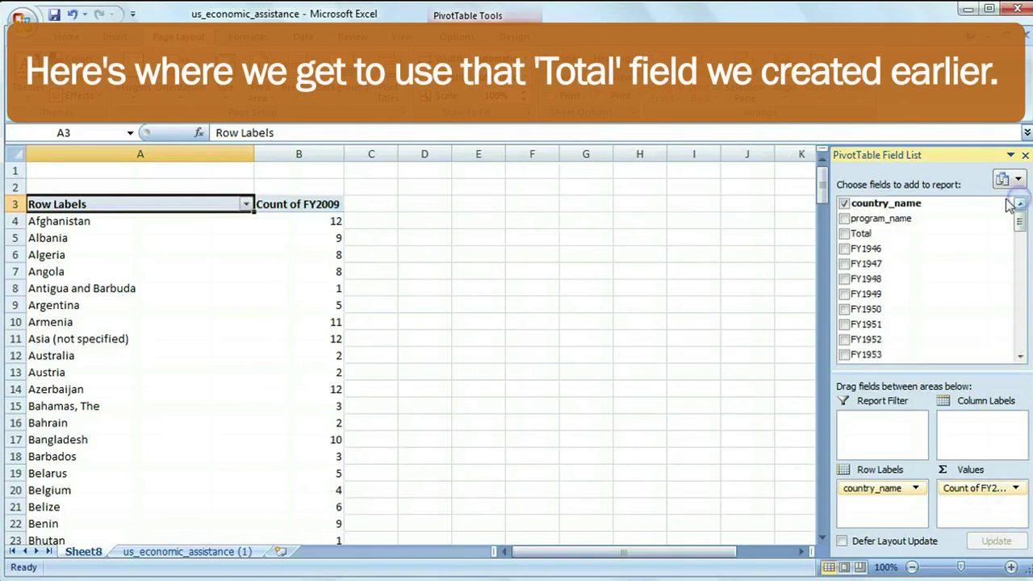
drag(936, 236, 968, 508)
Switch both the FY2009 and Total value fields from Count to Sum
click(1014, 488)
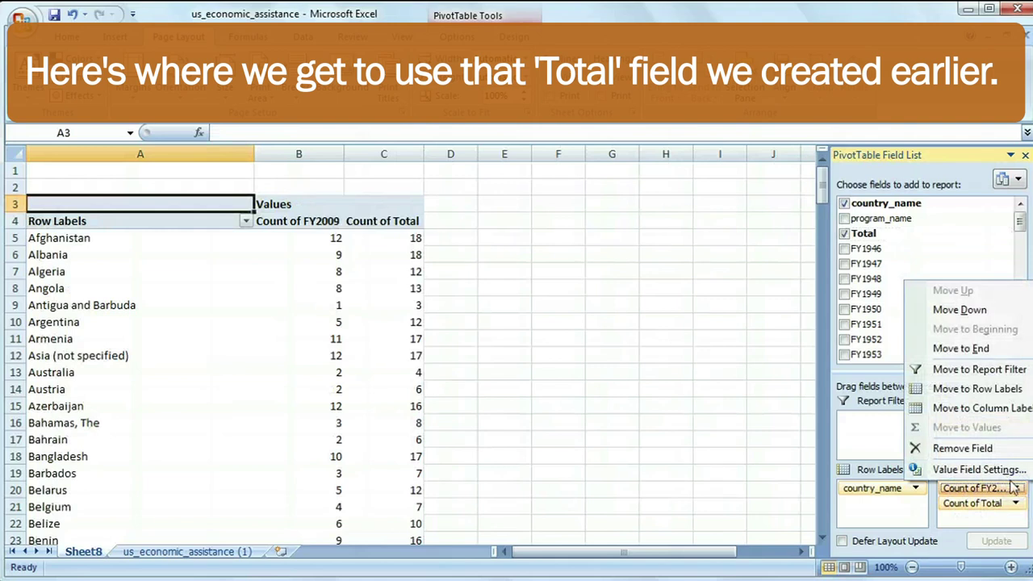
click(989, 469)
click(611, 349)
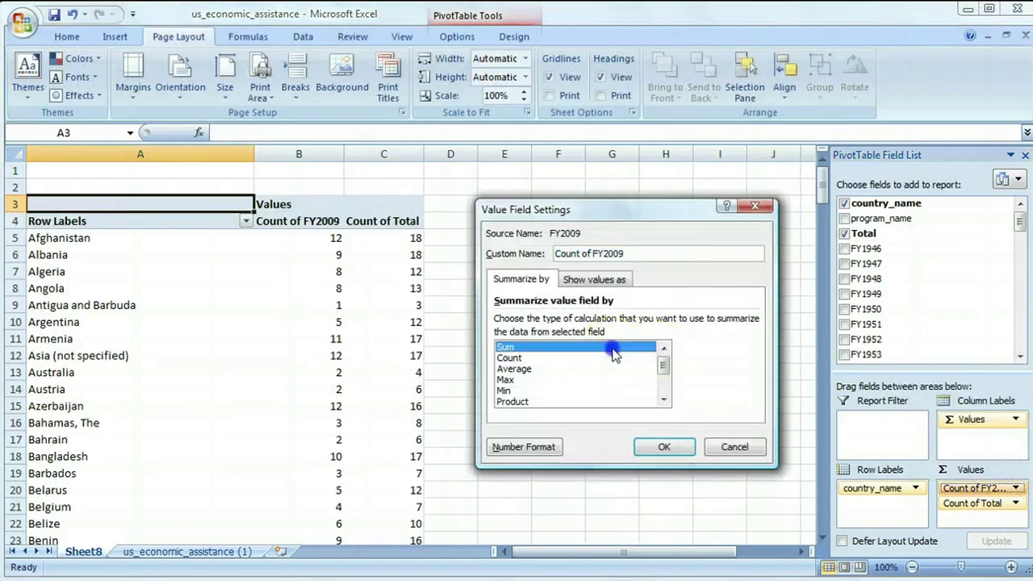
click(664, 448)
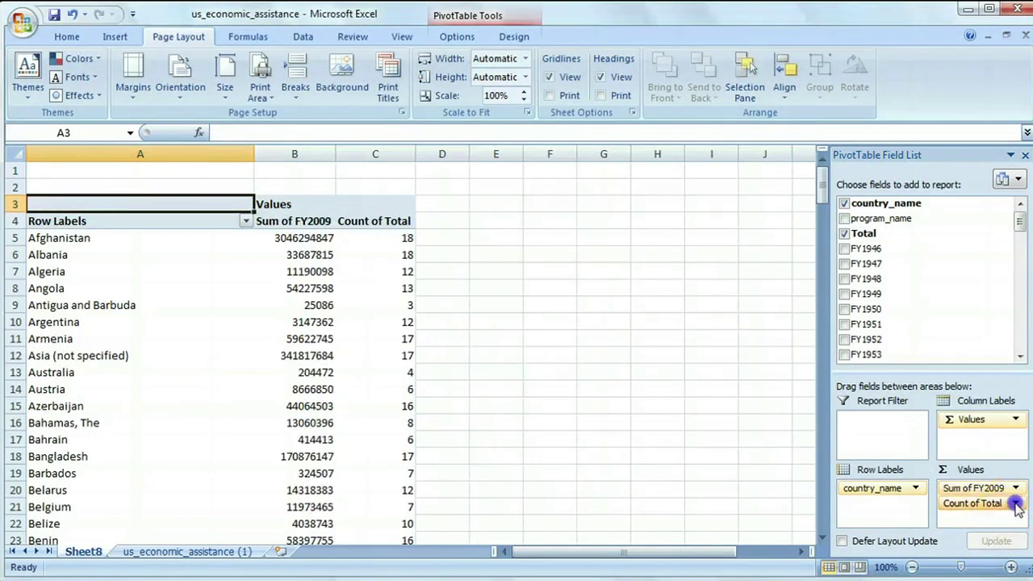
click(1015, 503)
click(978, 484)
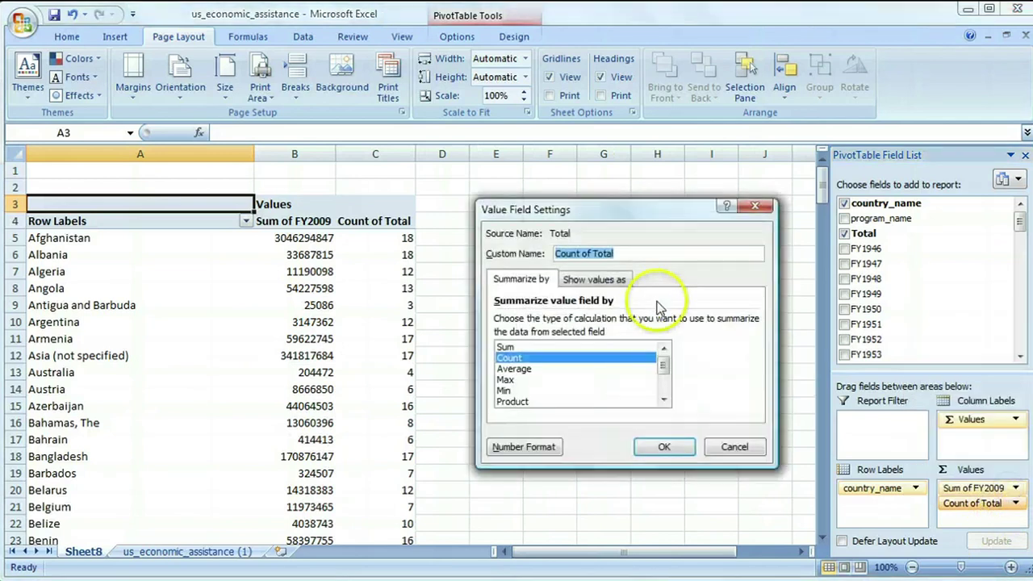
click(575, 347)
click(664, 446)
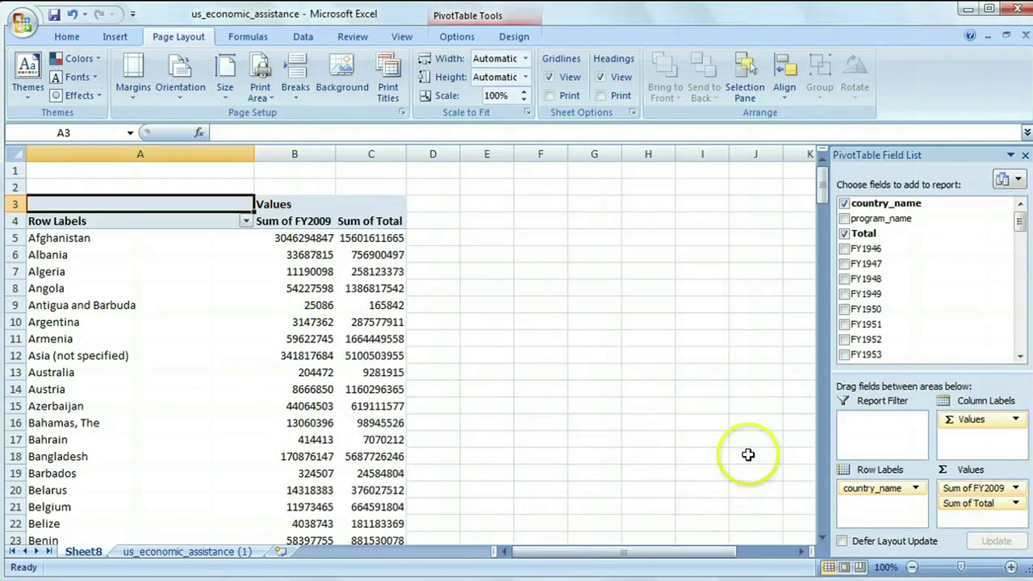
click(435, 222)
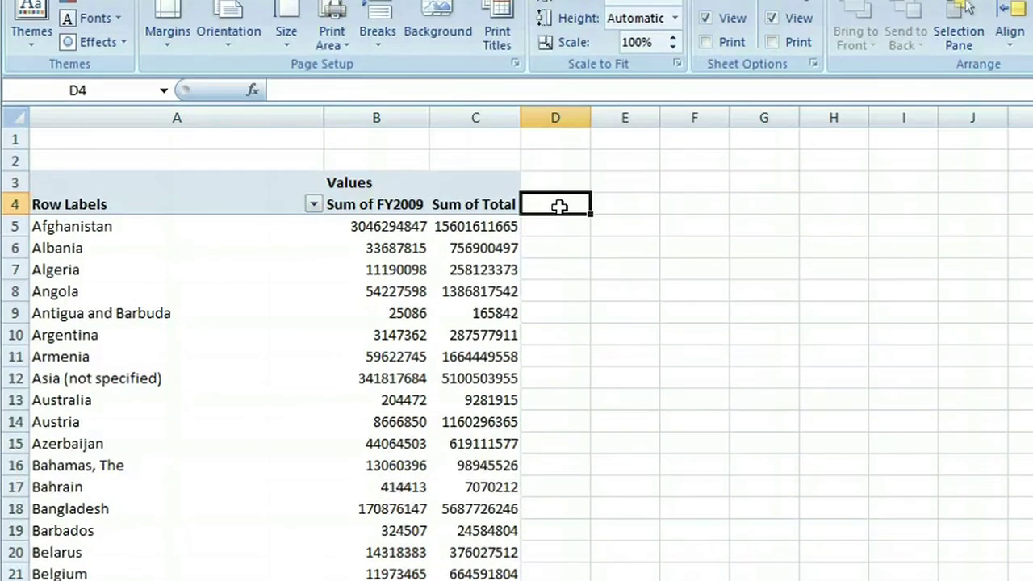
Add a Percent heading in D4 and the formula =B5/C5 in D5
text(Percent)
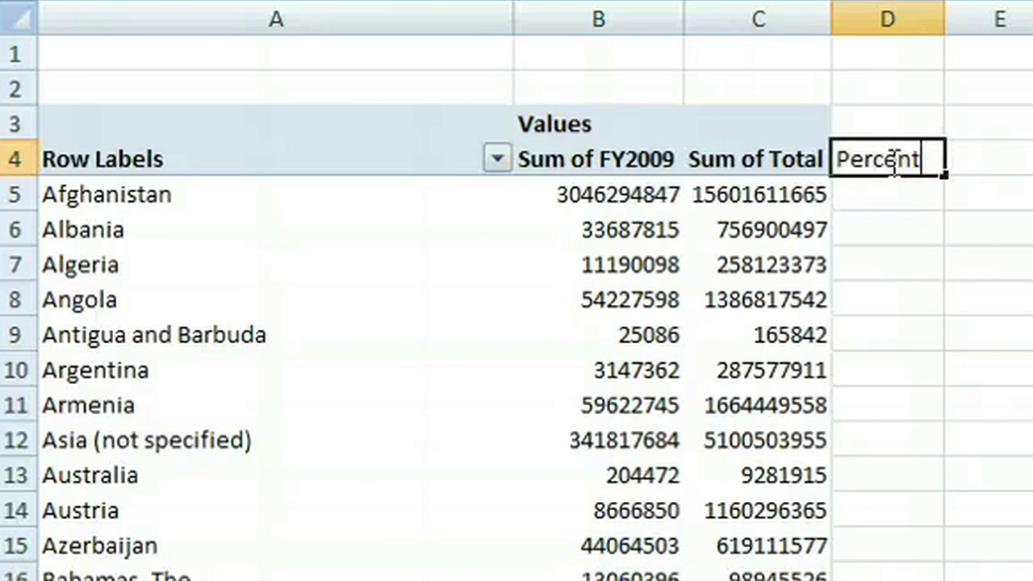
key(Return)
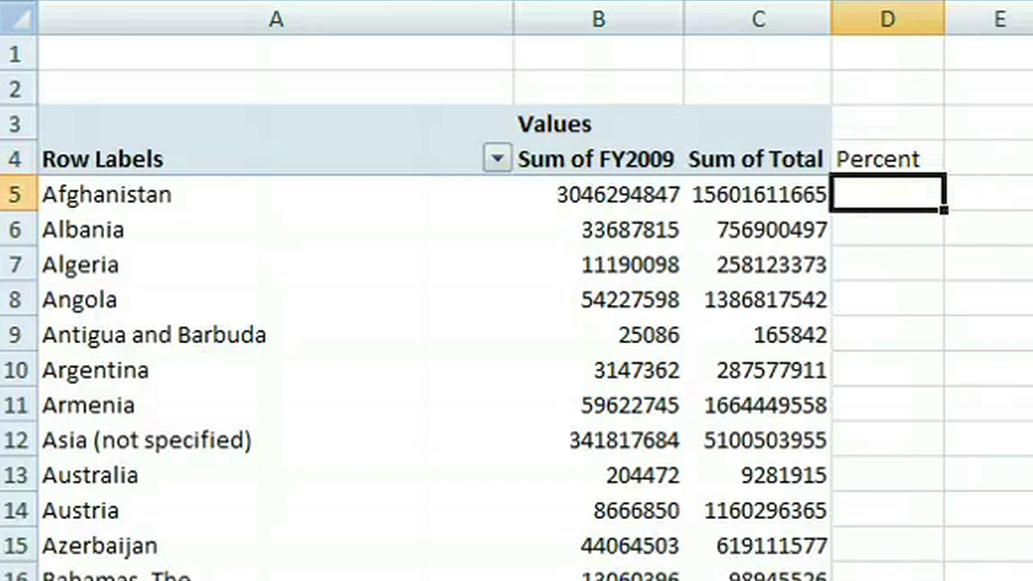
text(=)
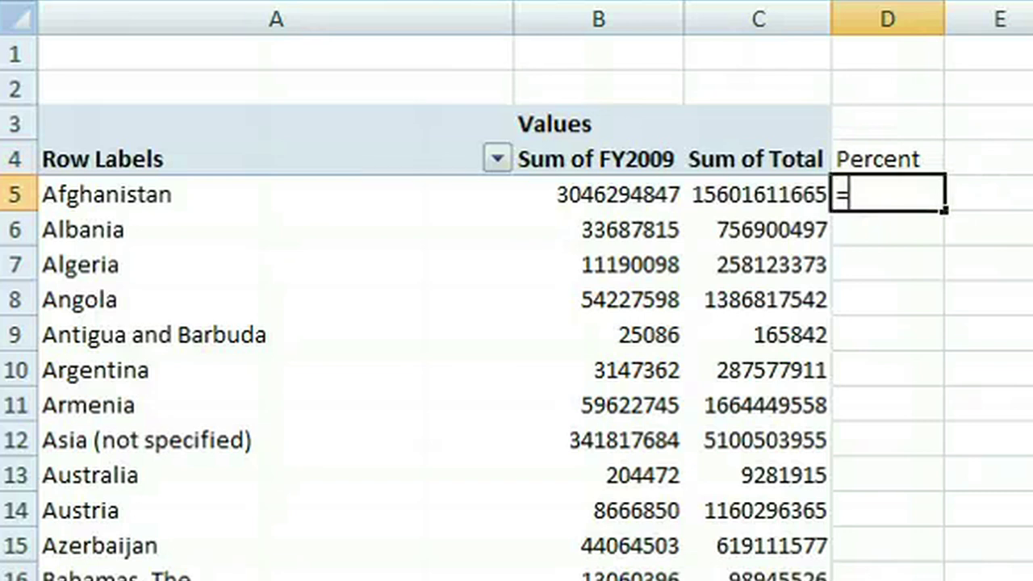
text(B)
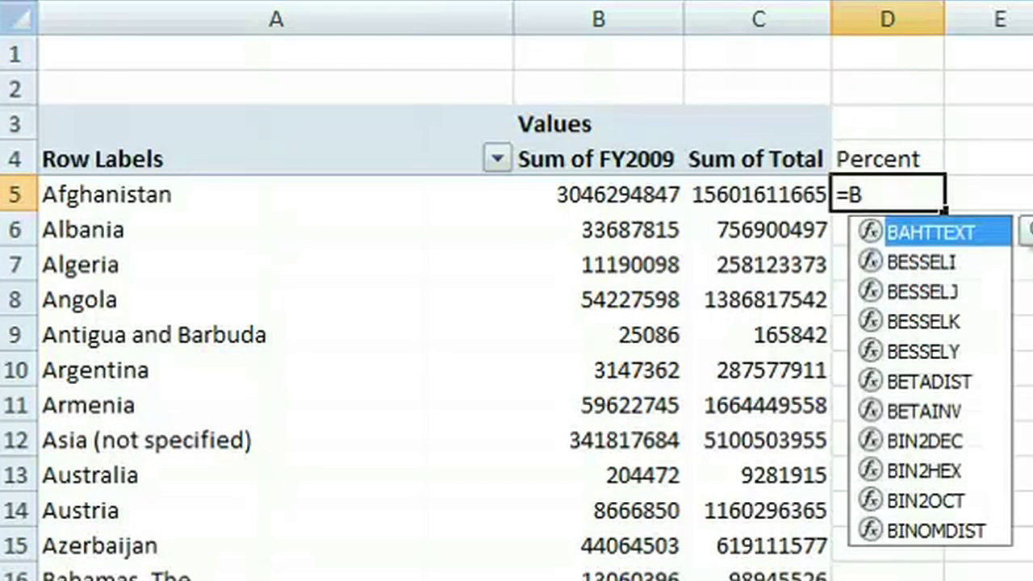
text(5/C)
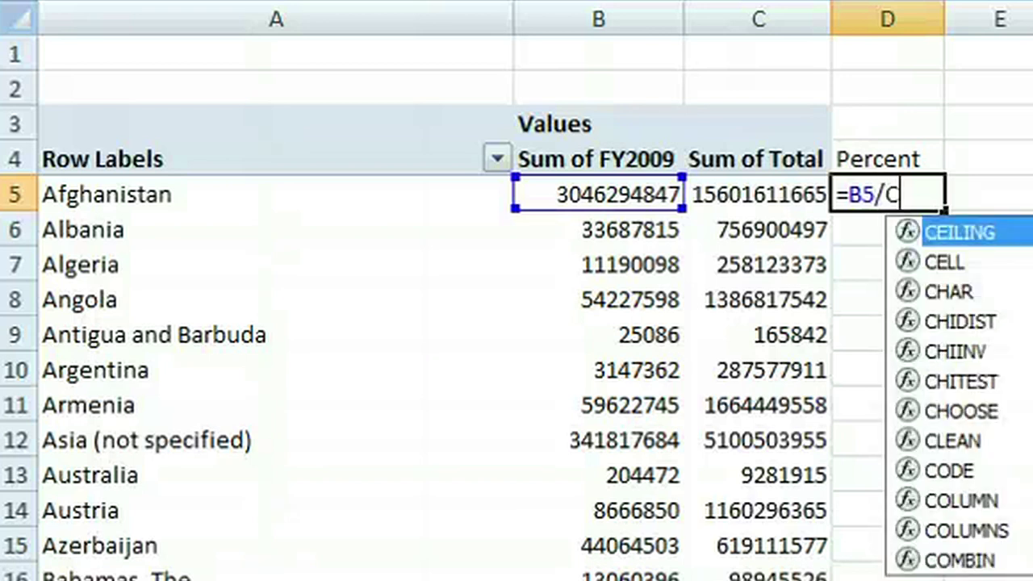
text(5)
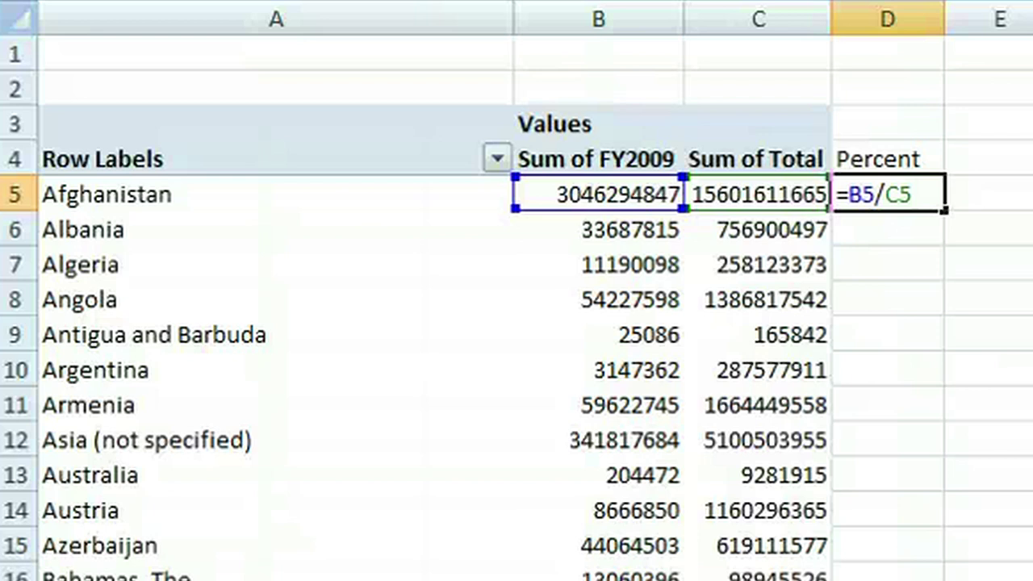
key(Return)
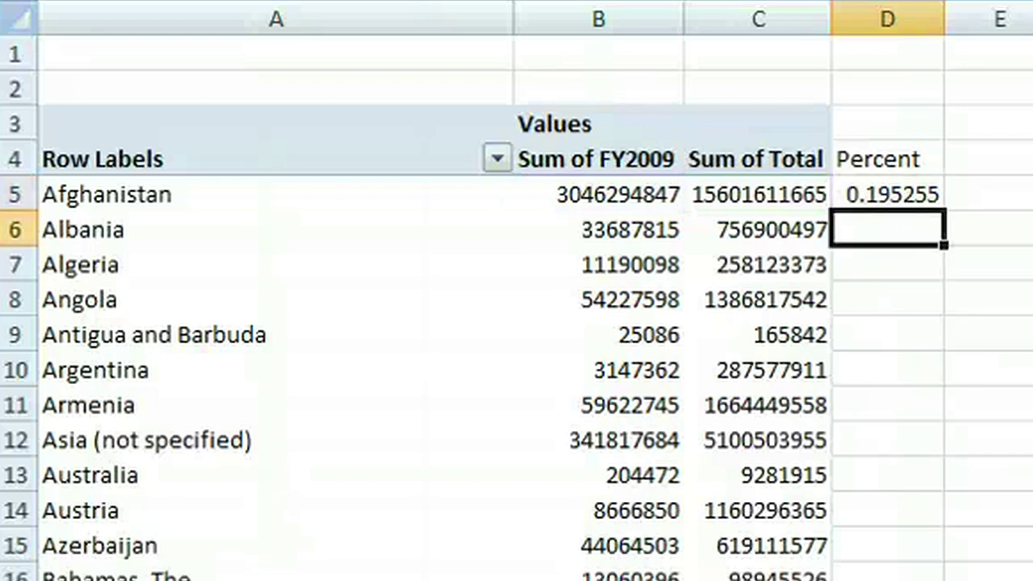
Fill the =B5/C5 ratio formula down column D for every country
click(928, 194)
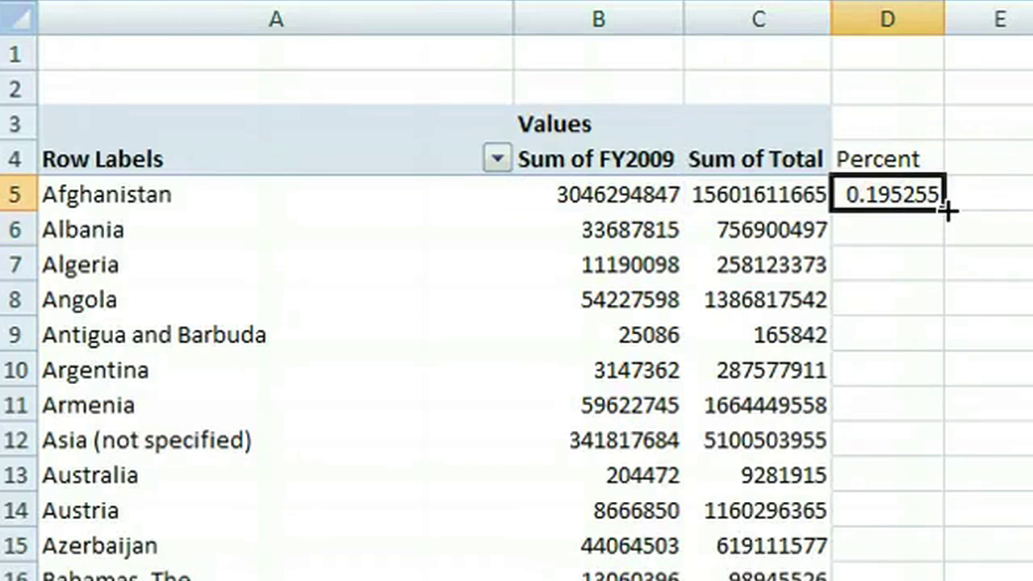
double_click(946, 210)
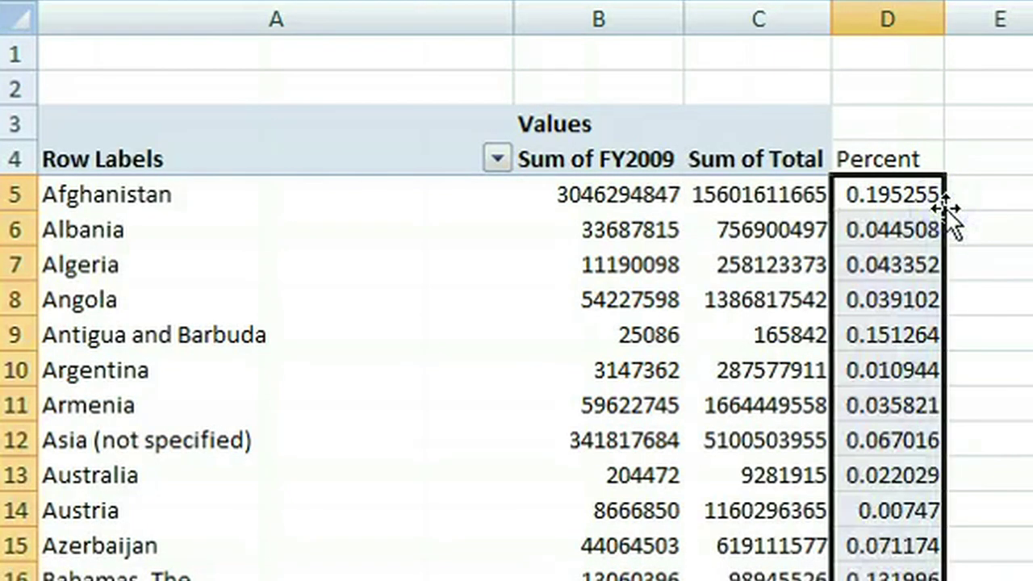
click(899, 18)
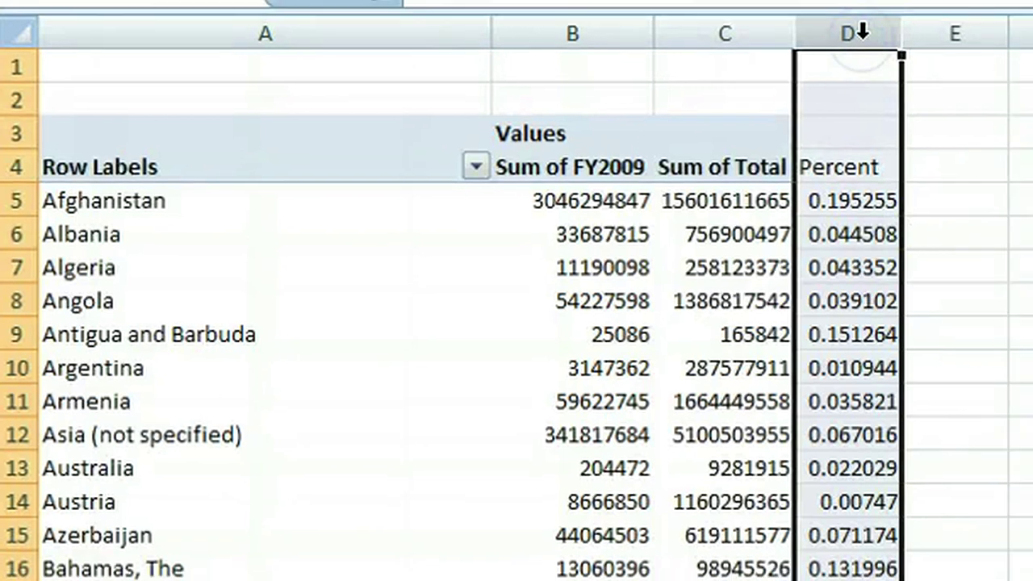
right_click(862, 32)
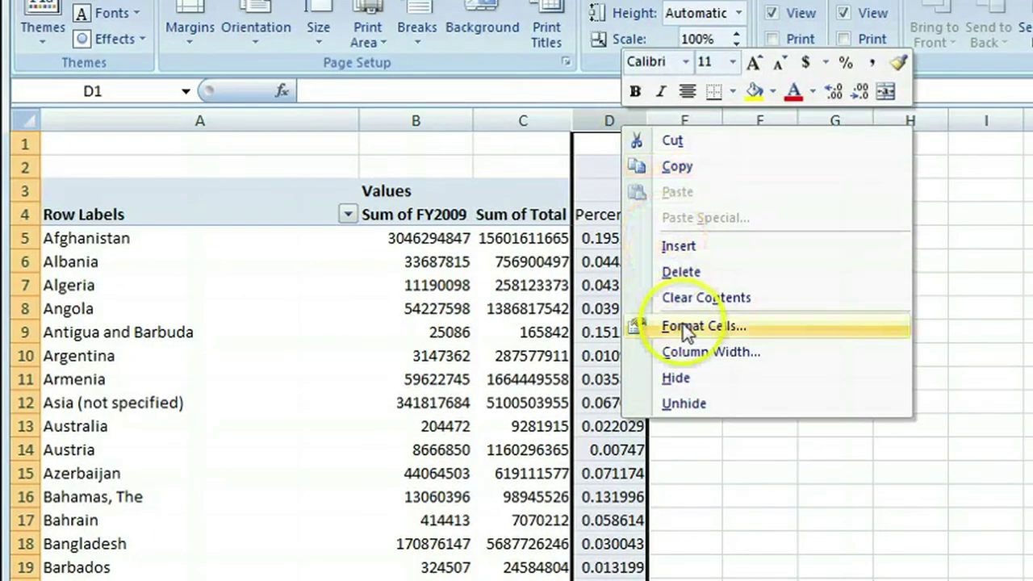
Format column D as Percentage with two decimal places
click(682, 325)
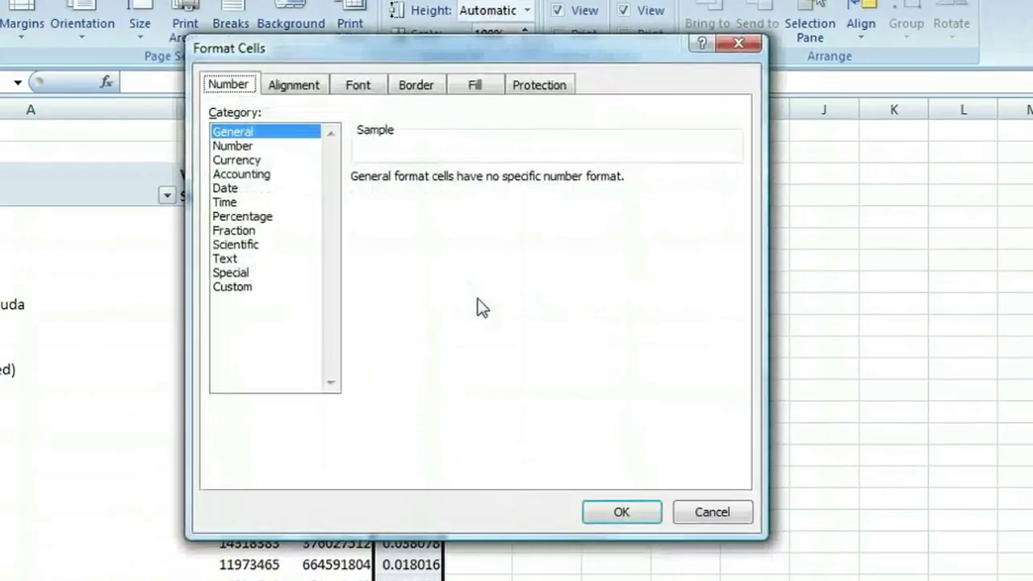
click(266, 216)
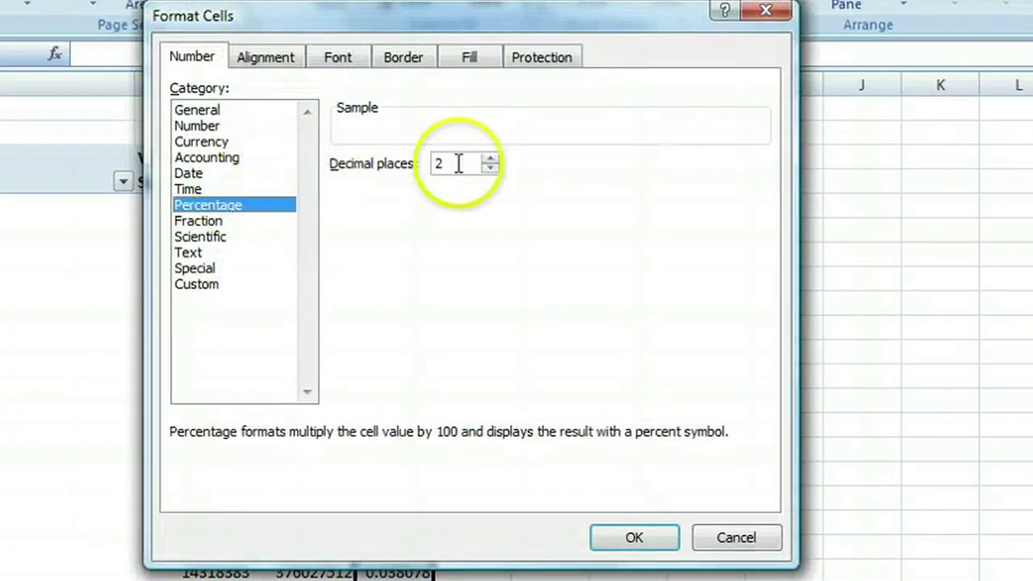
click(618, 544)
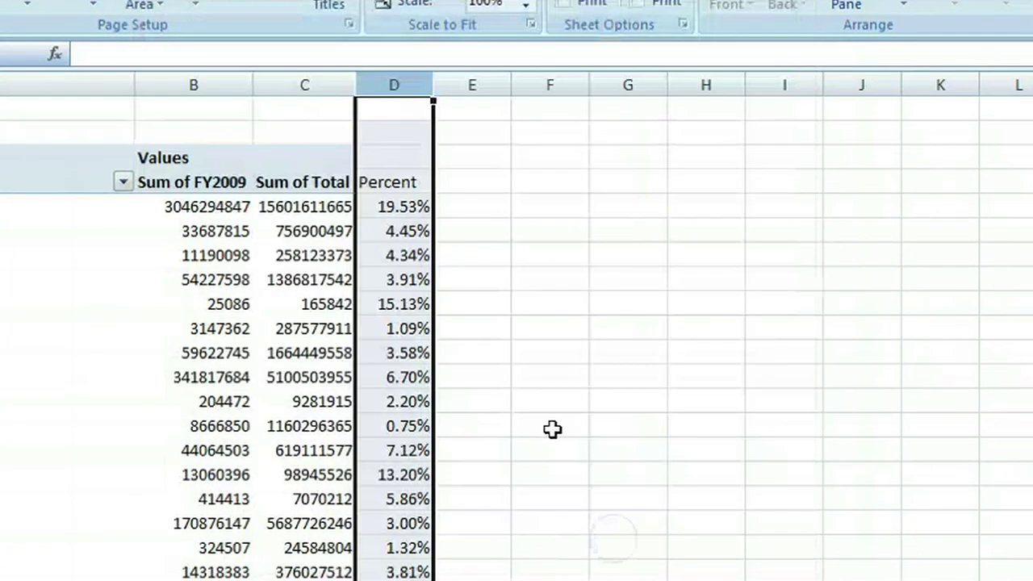
click(509, 217)
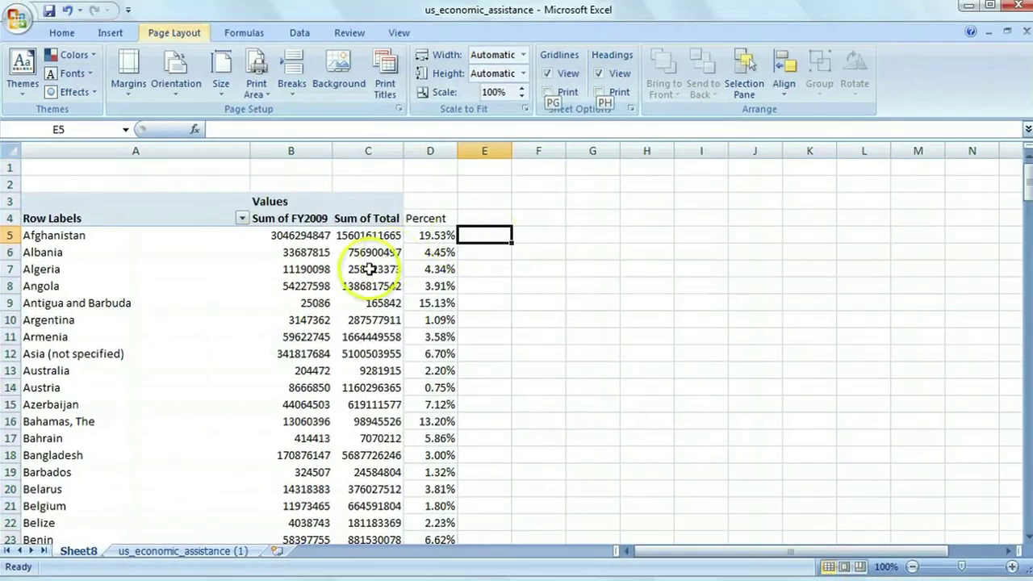
click(394, 254)
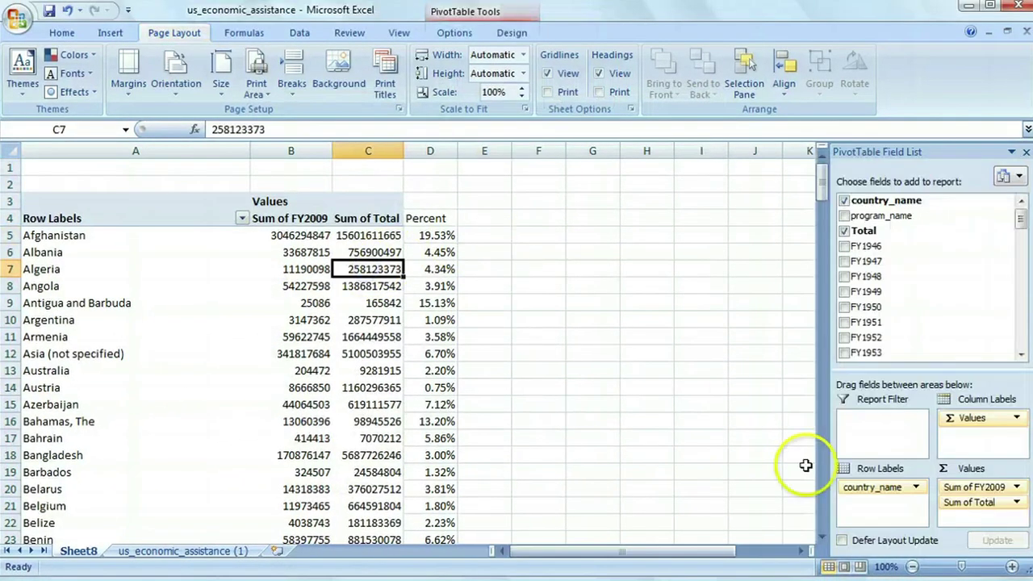
Remove Sum of FY2009 and Sum of Total from the PivotTable values
click(969, 487)
click(968, 448)
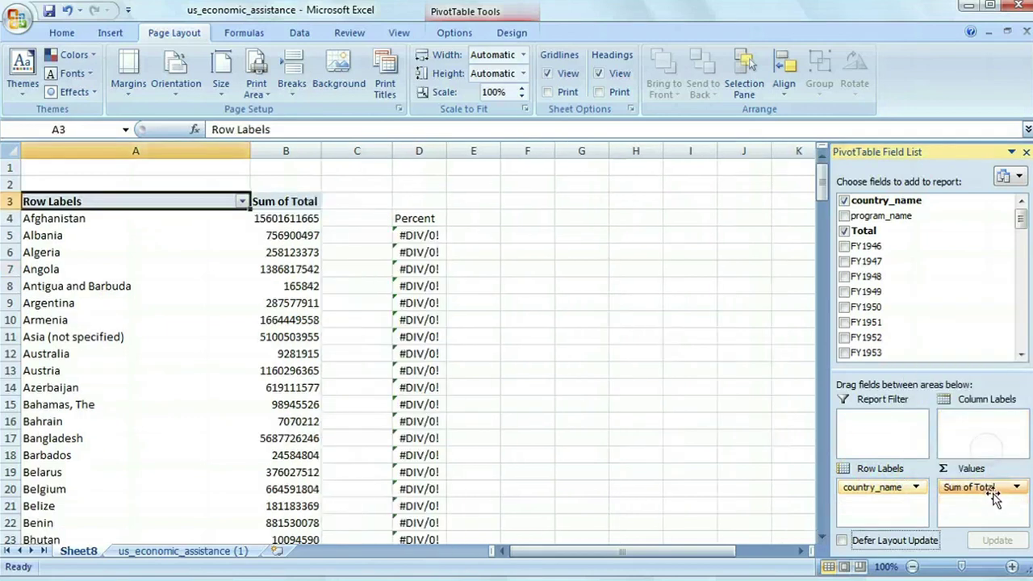
click(996, 489)
click(963, 447)
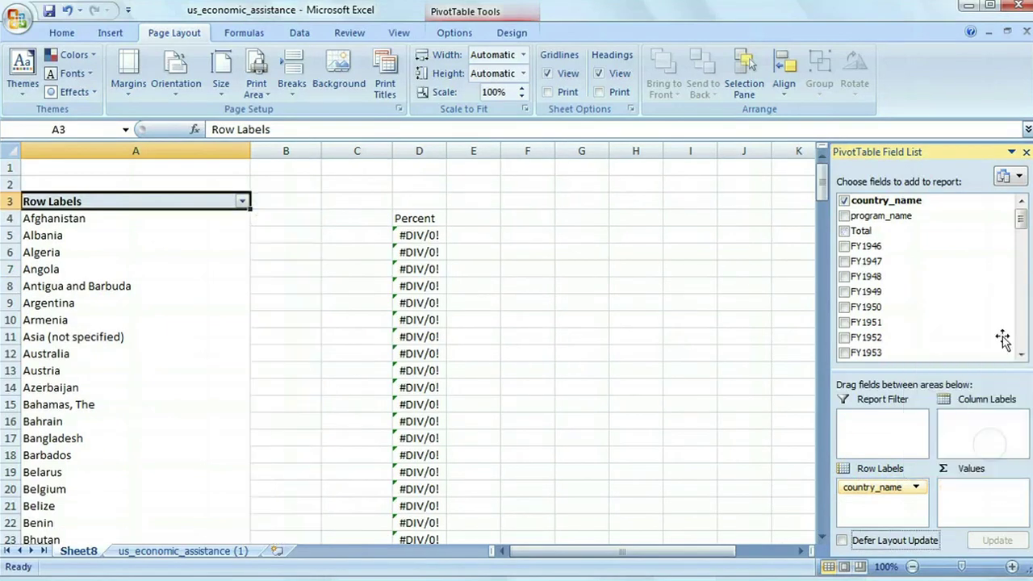
Re-add FY2009 to the values and summarize it by Sum instead of Count
drag(1021, 219, 1021, 358)
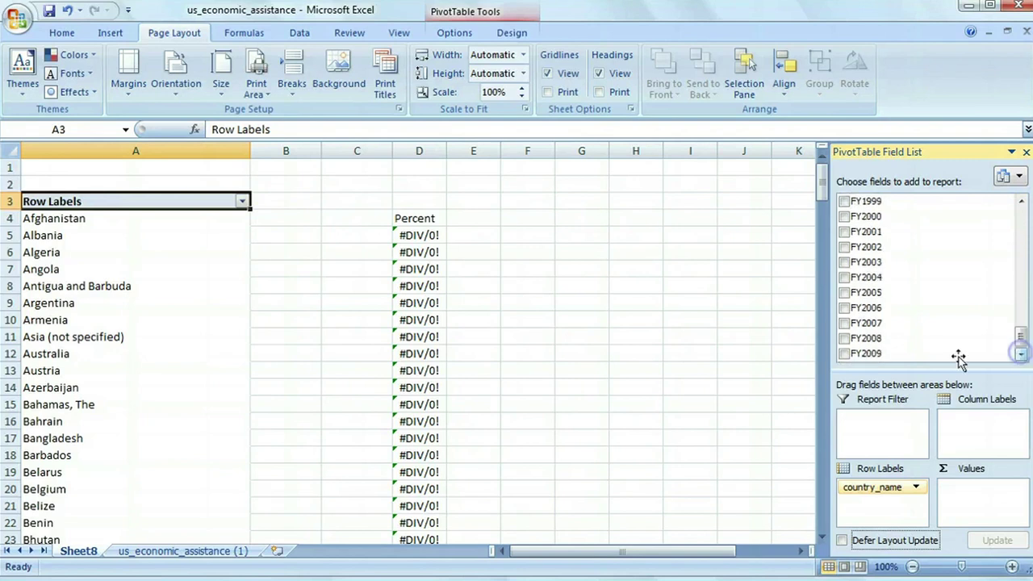
drag(959, 359, 989, 500)
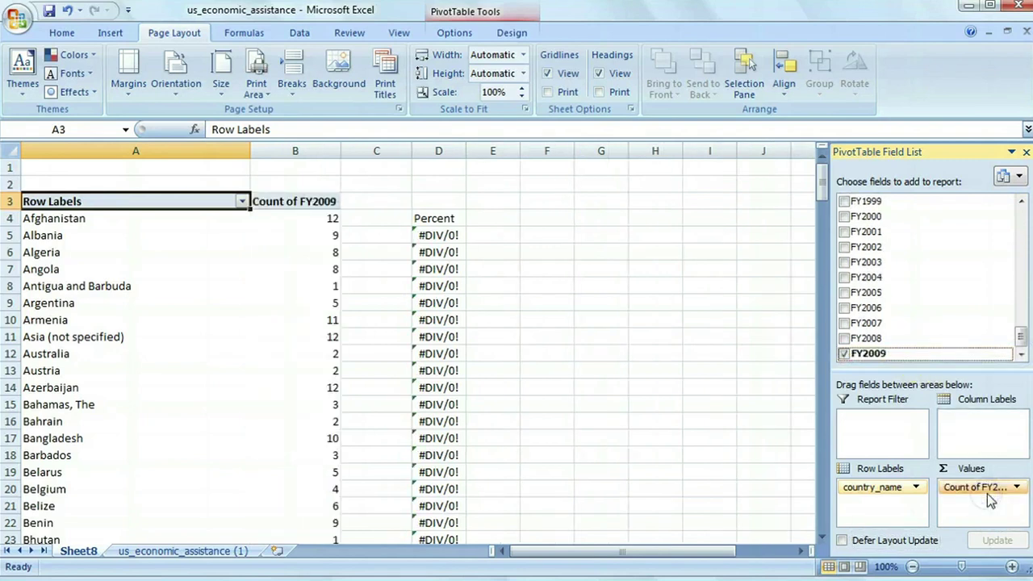
click(1013, 486)
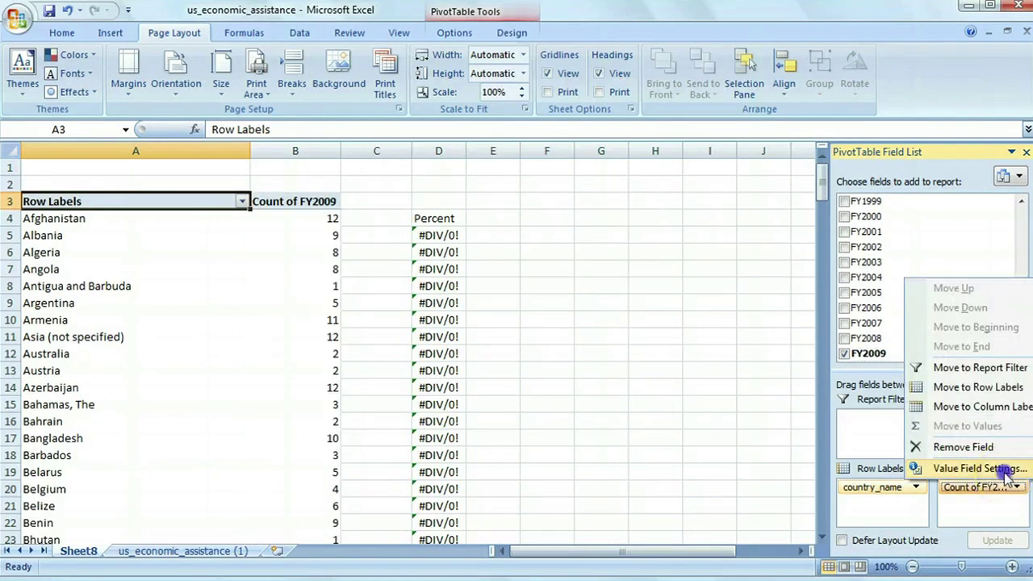
click(1006, 470)
click(588, 348)
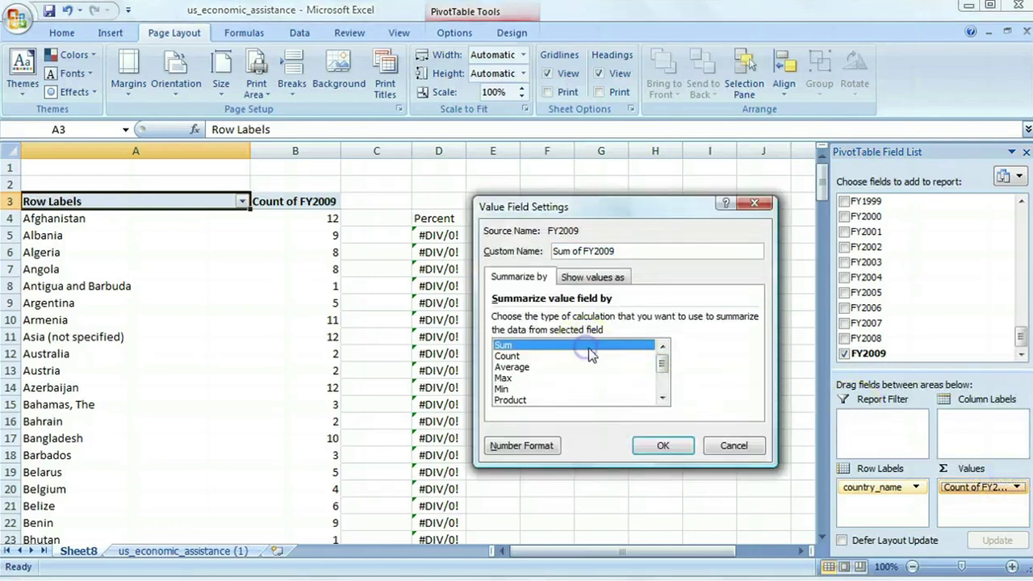
click(662, 445)
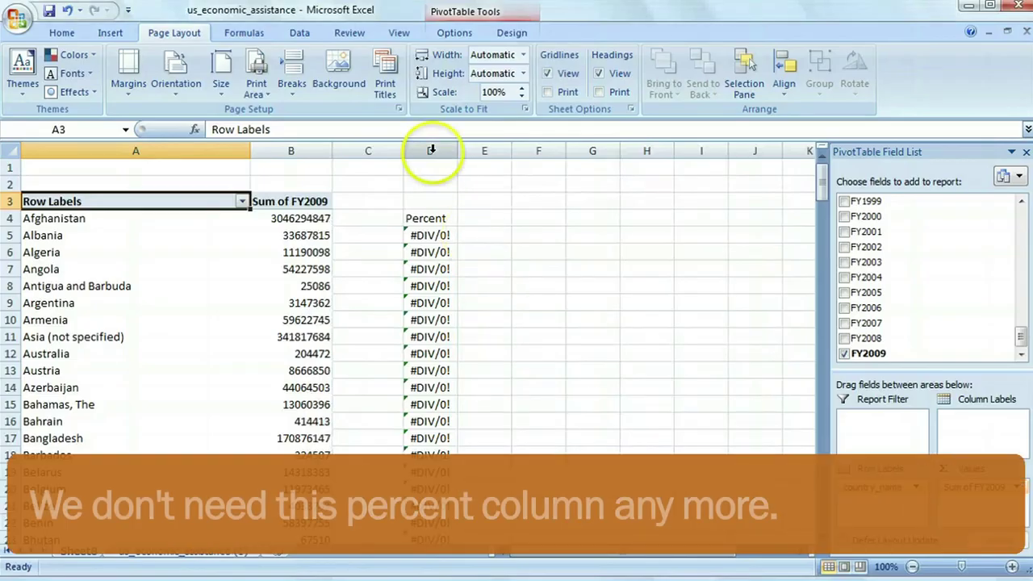
click(432, 149)
Delete the Percent column D
right_click(432, 148)
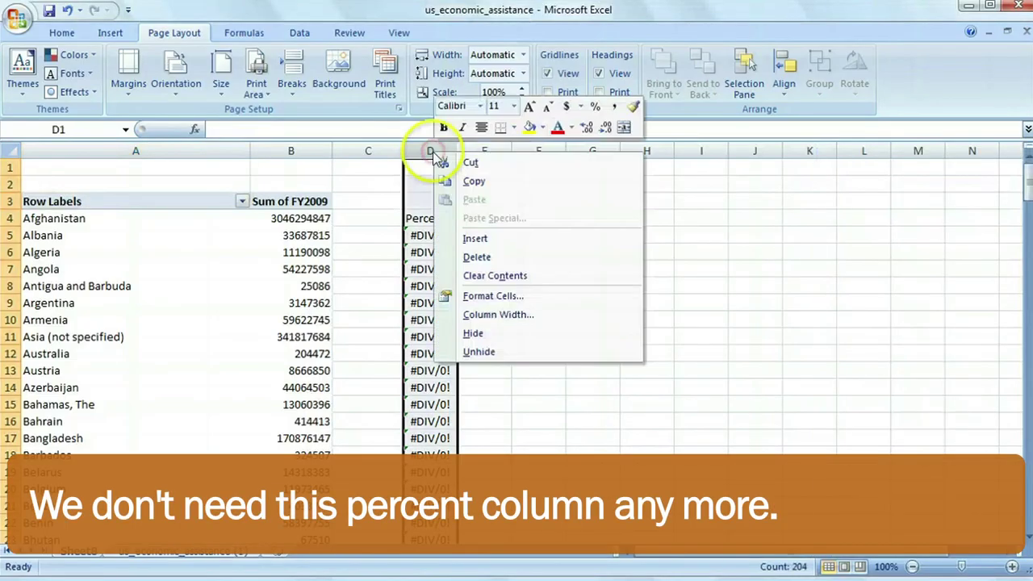
click(487, 251)
click(325, 219)
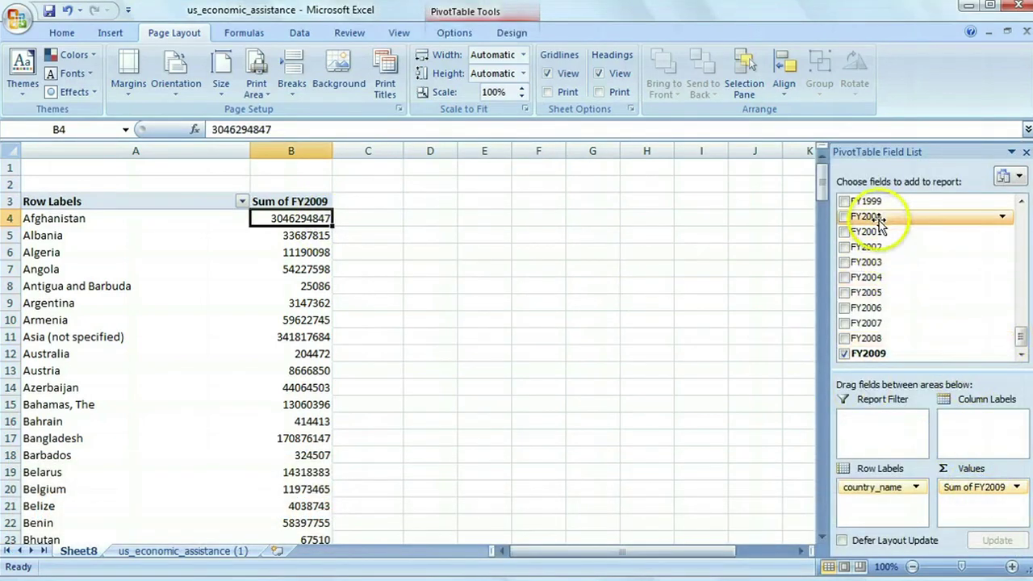
Add FY2000 to the PivotTable values and summarize it by Sum
drag(895, 215, 984, 517)
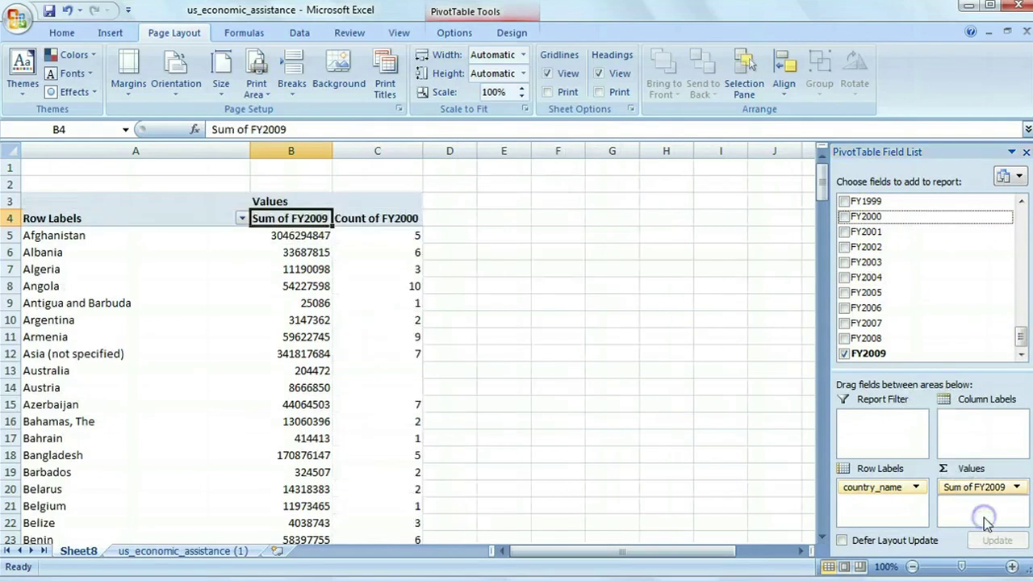
click(980, 502)
click(964, 485)
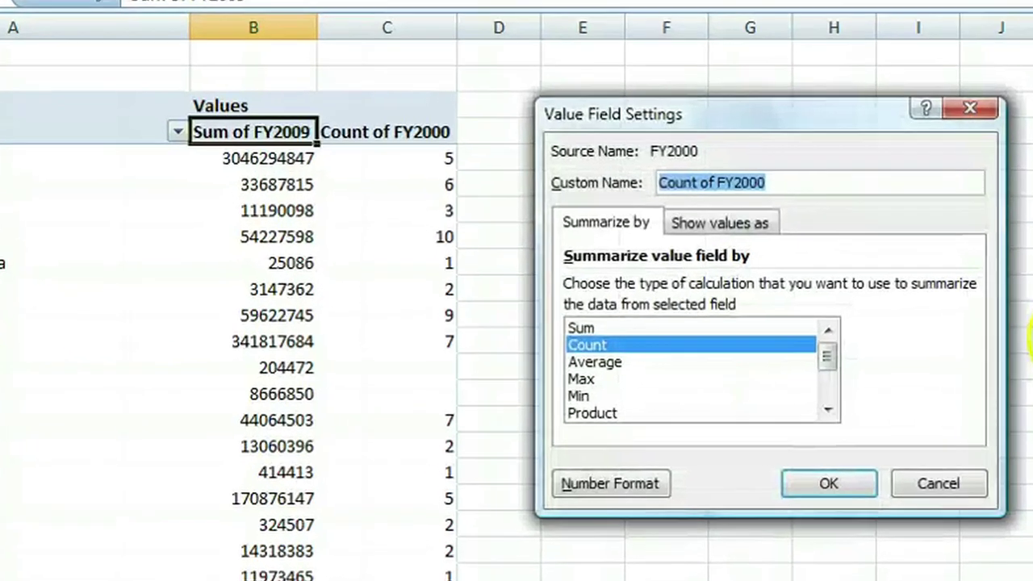
click(774, 326)
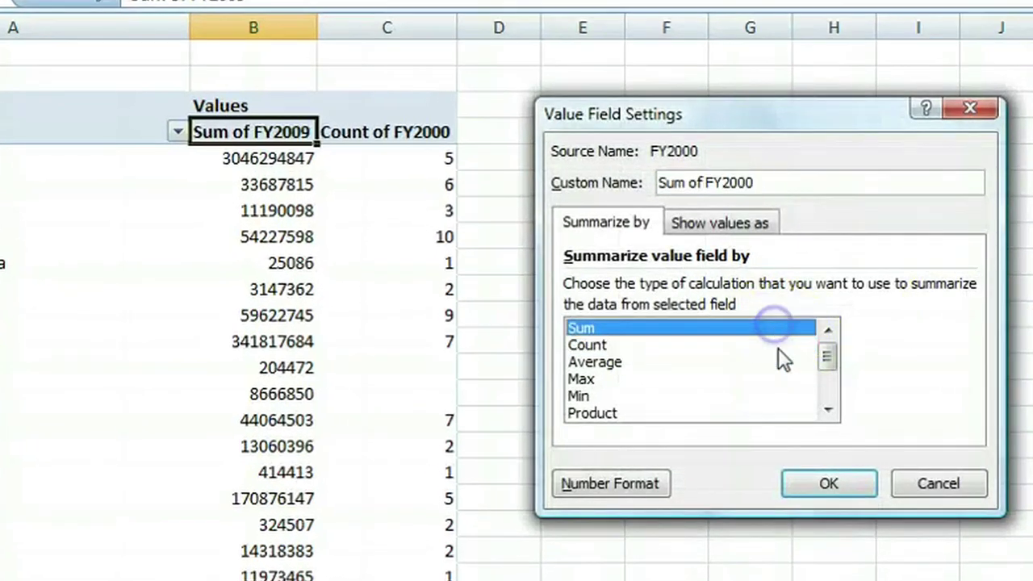
click(816, 478)
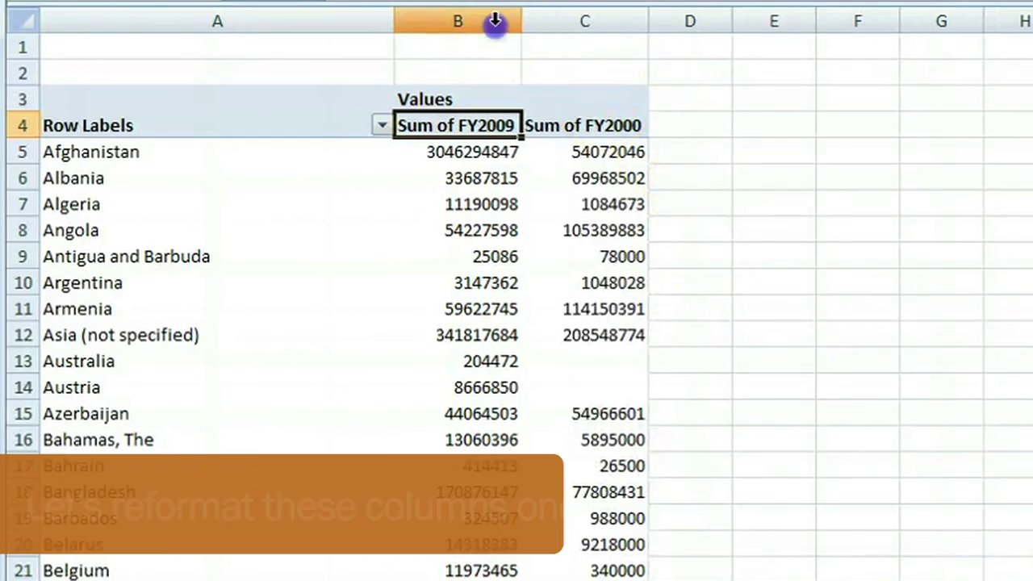
click(290, 25)
Format columns B and C as US dollar ($ English (United States)) currency with 0 decimal places
shift+click(541, 22)
right_click(552, 24)
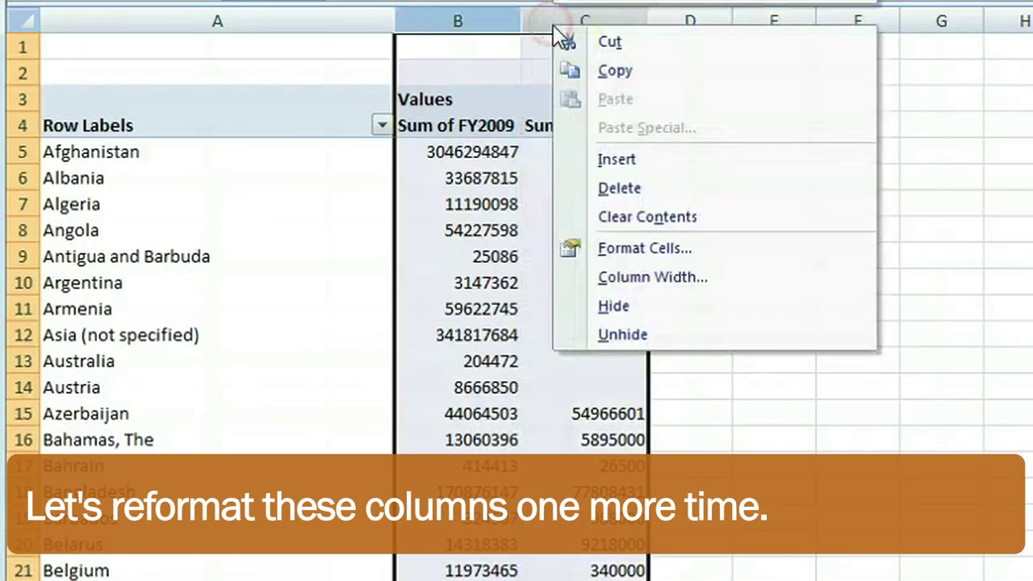
click(656, 248)
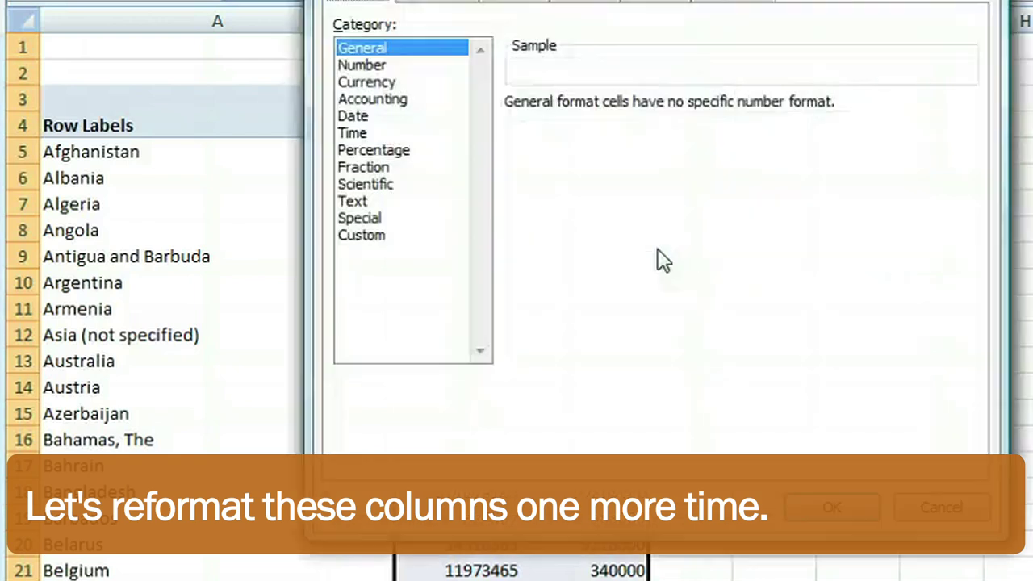
click(368, 83)
click(676, 109)
click(677, 109)
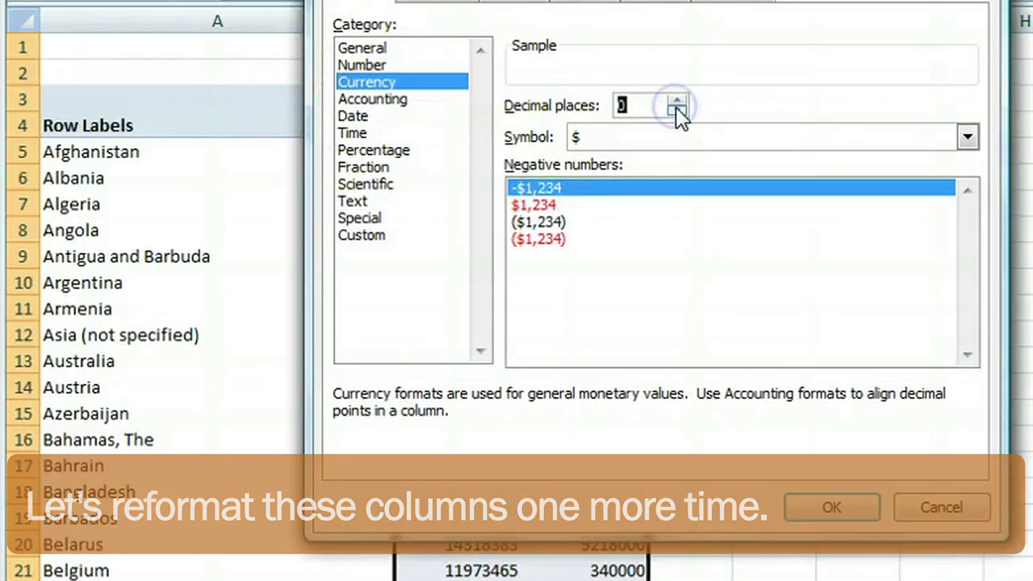
click(969, 138)
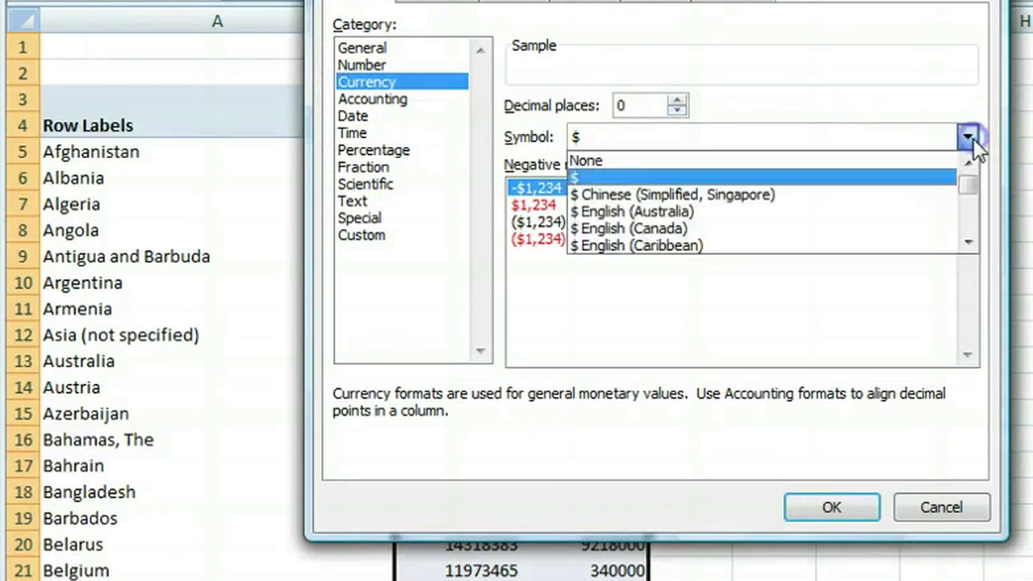
click(970, 242)
click(971, 240)
click(893, 212)
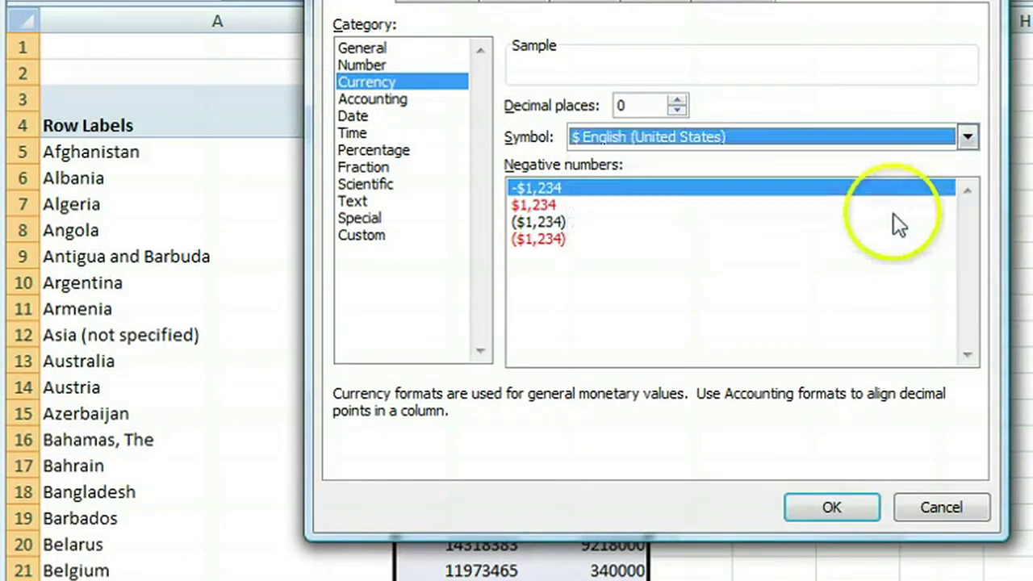
click(842, 505)
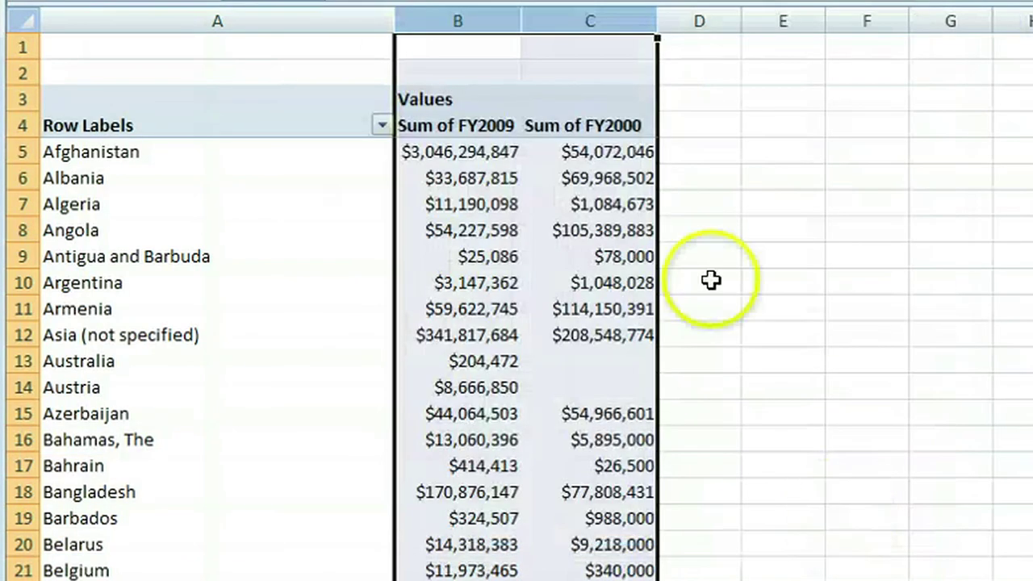
click(698, 151)
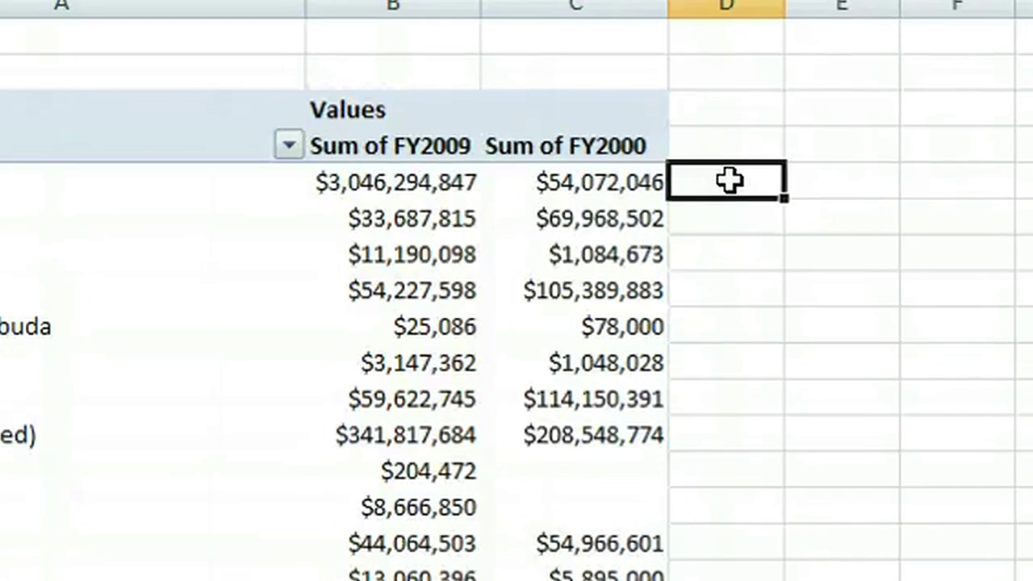